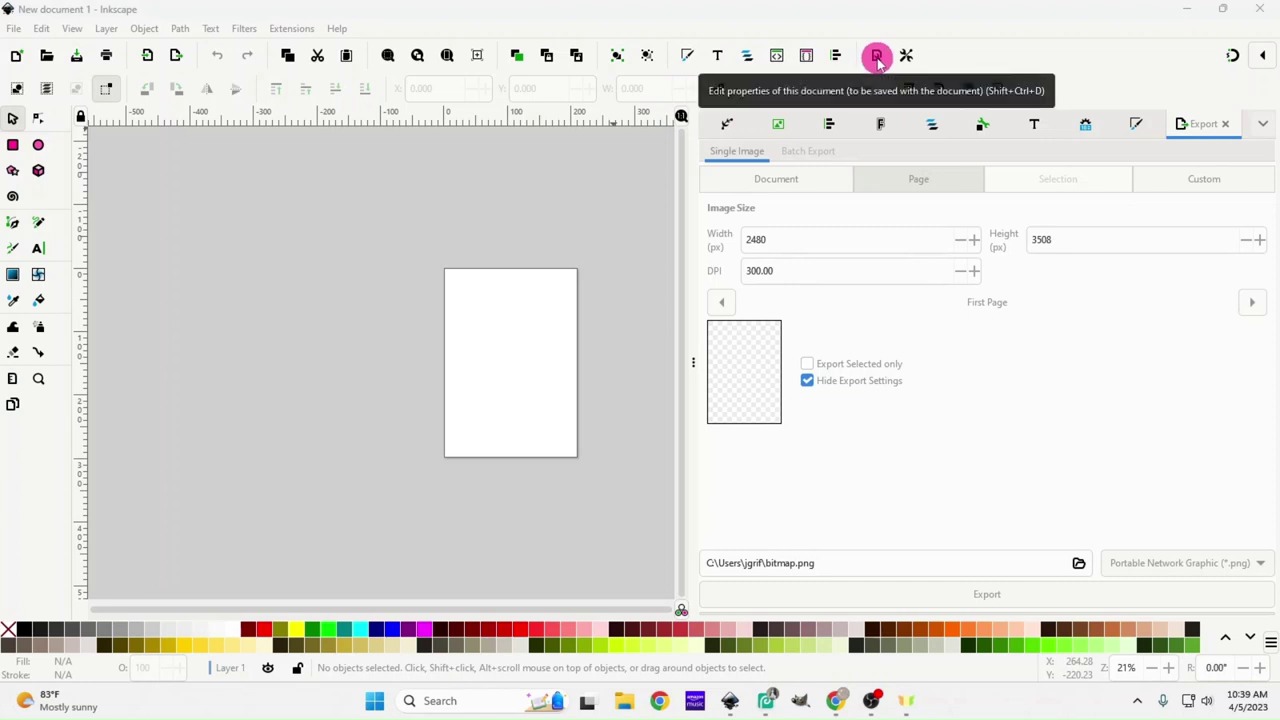
Set the page format to US Letter, 8.5 × 11 in, with border-on-top left off
click(876, 56)
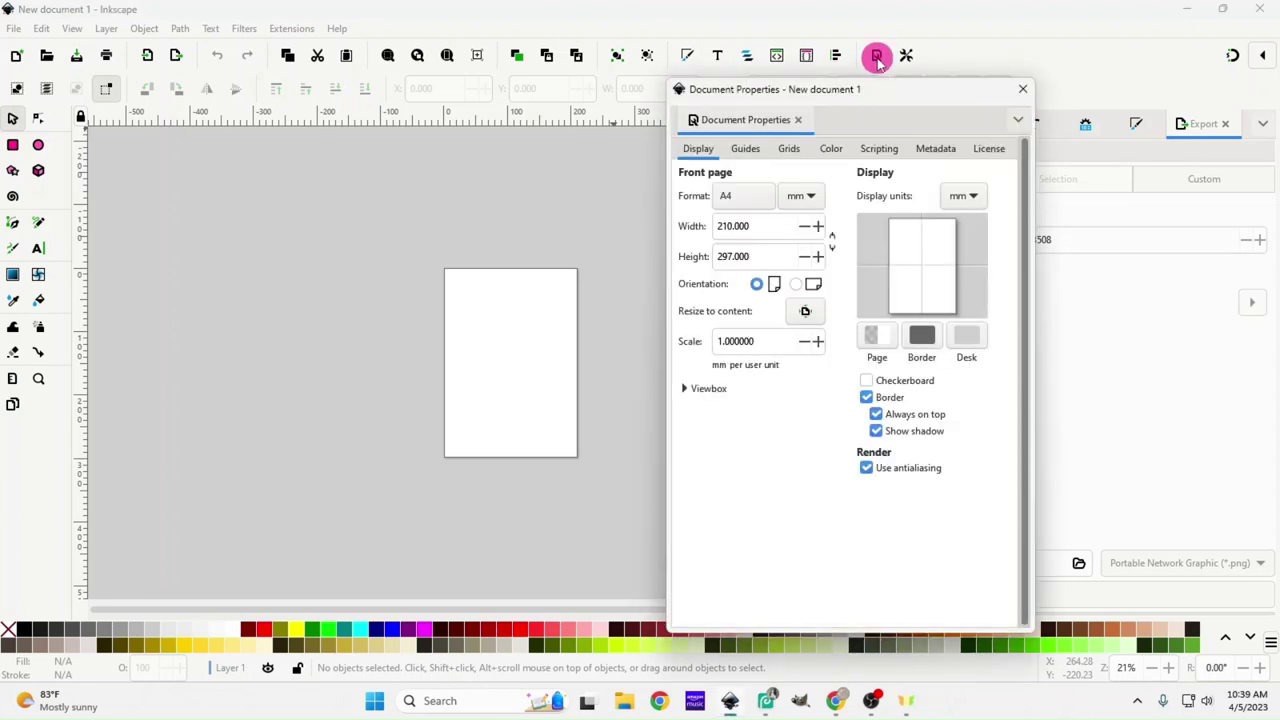
click(752, 202)
click(742, 50)
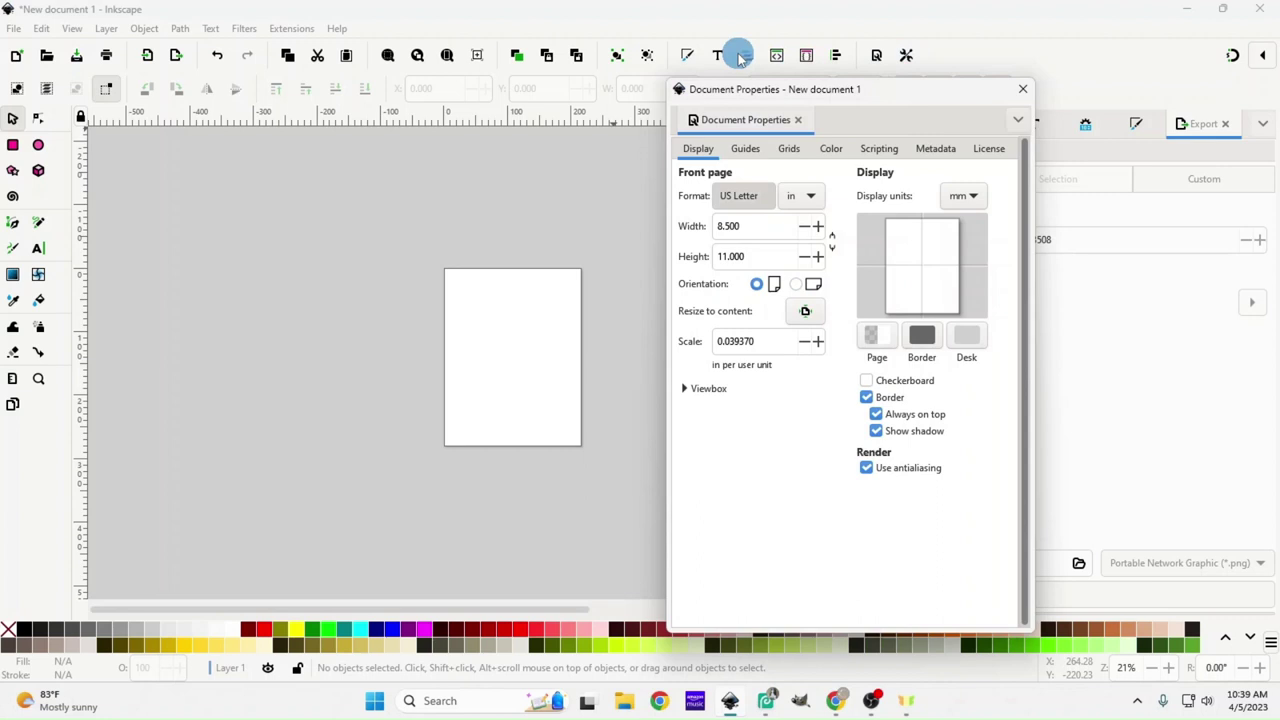
click(876, 414)
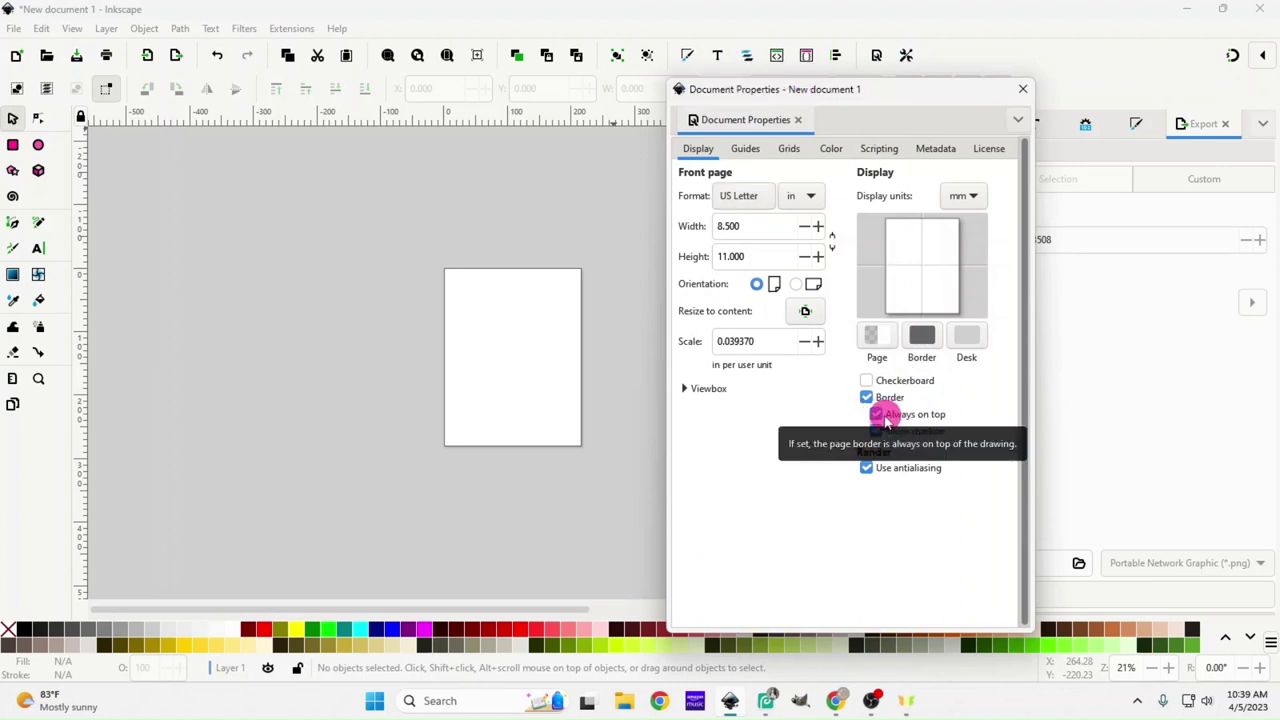
click(876, 415)
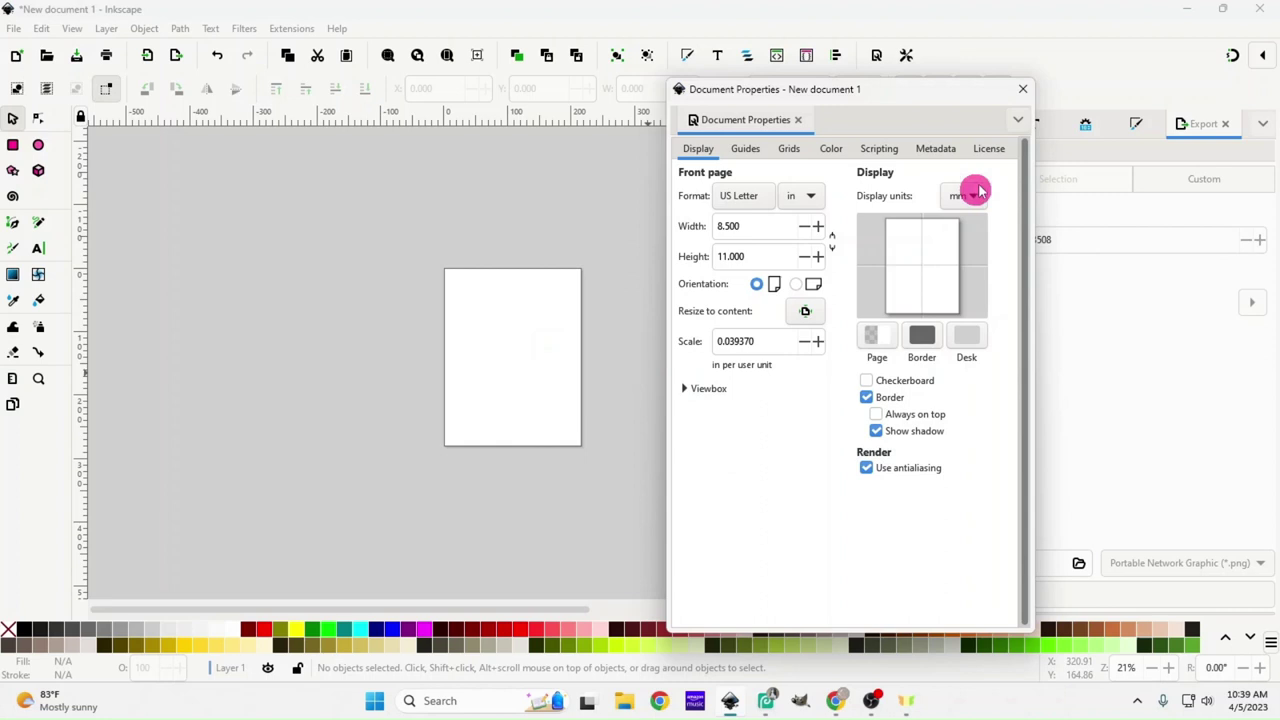
click(1022, 97)
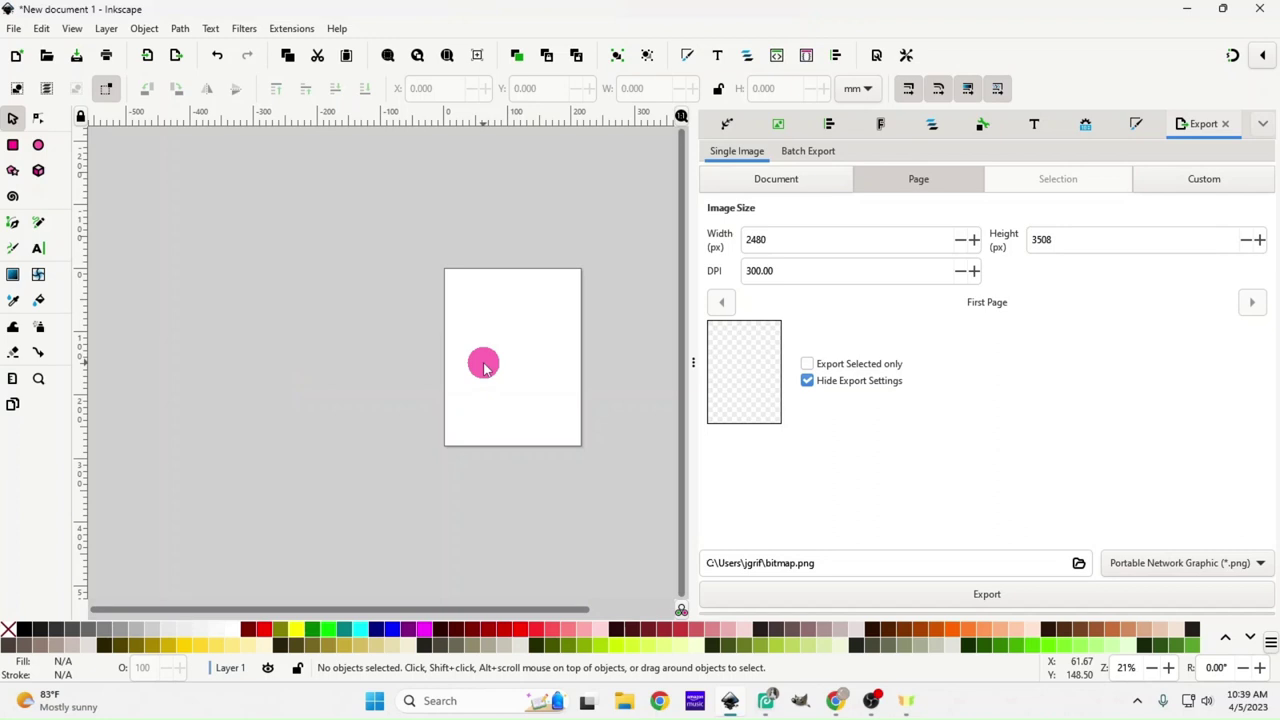
Drag MOusePAdTEmplate and 123 from the Desktop's sailor MOon folder onto the Inkscape canvas
click(625, 703)
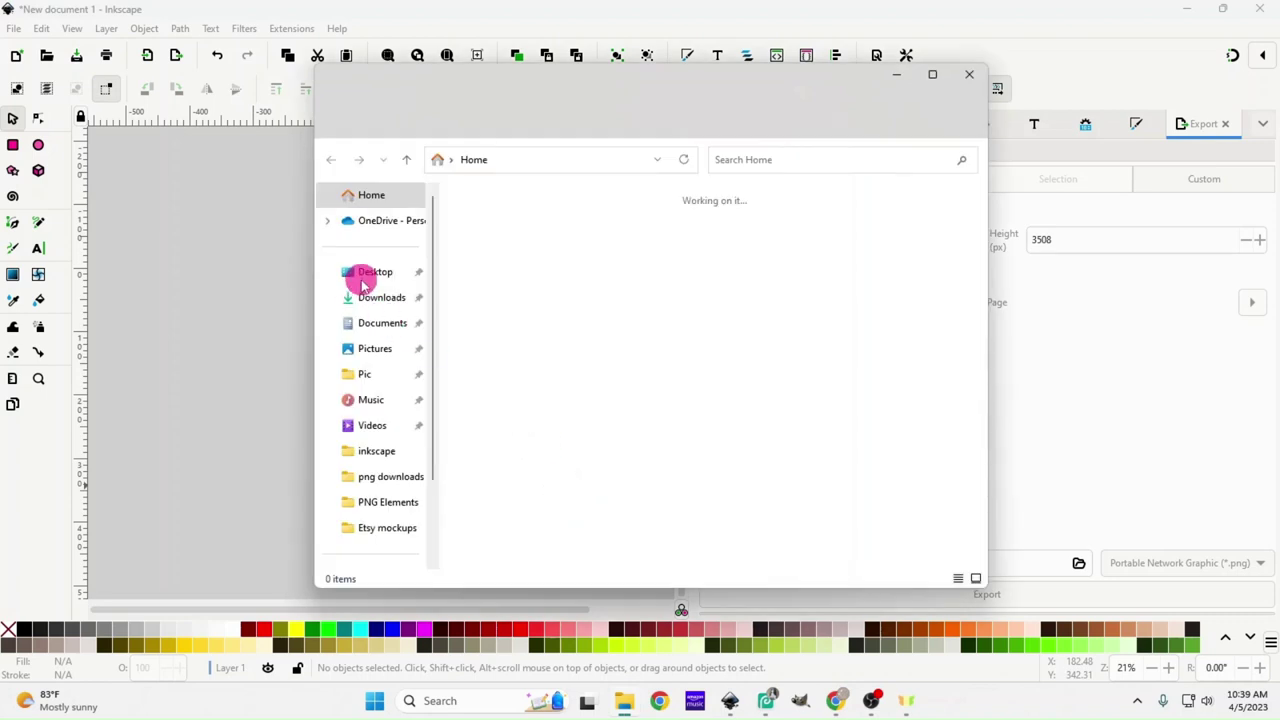
click(364, 284)
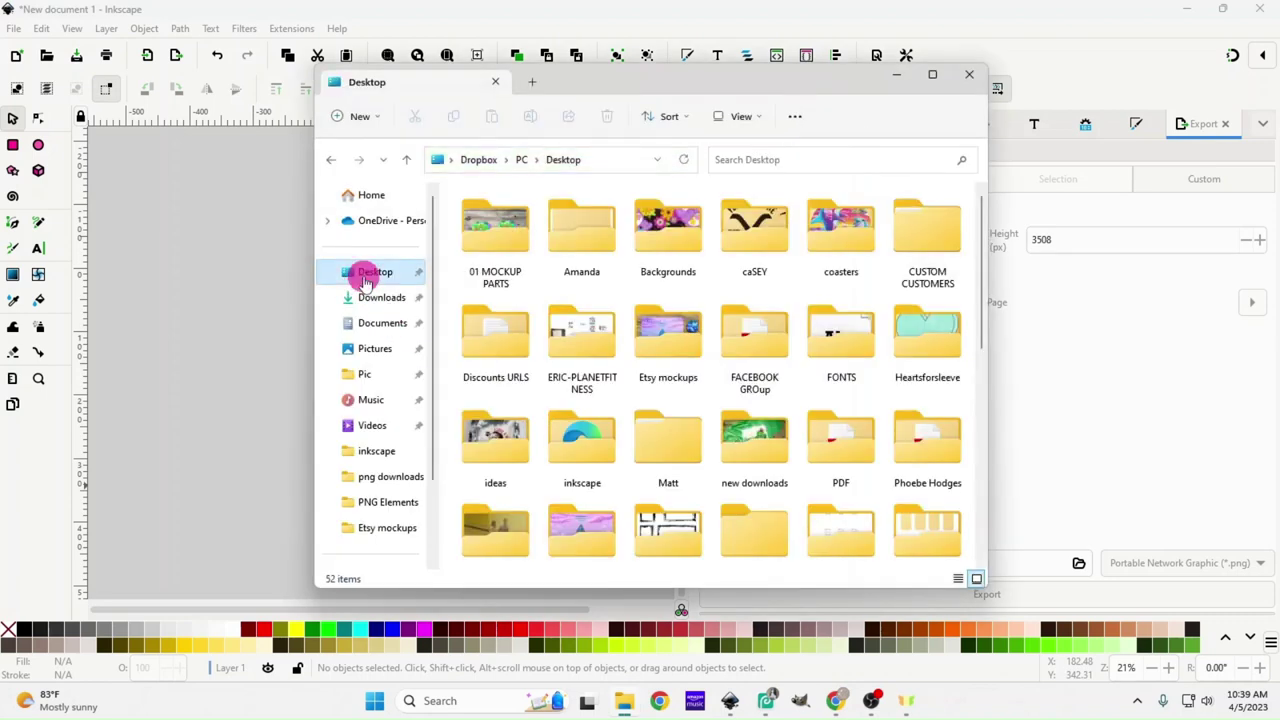
scroll(757, 500, down, 2)
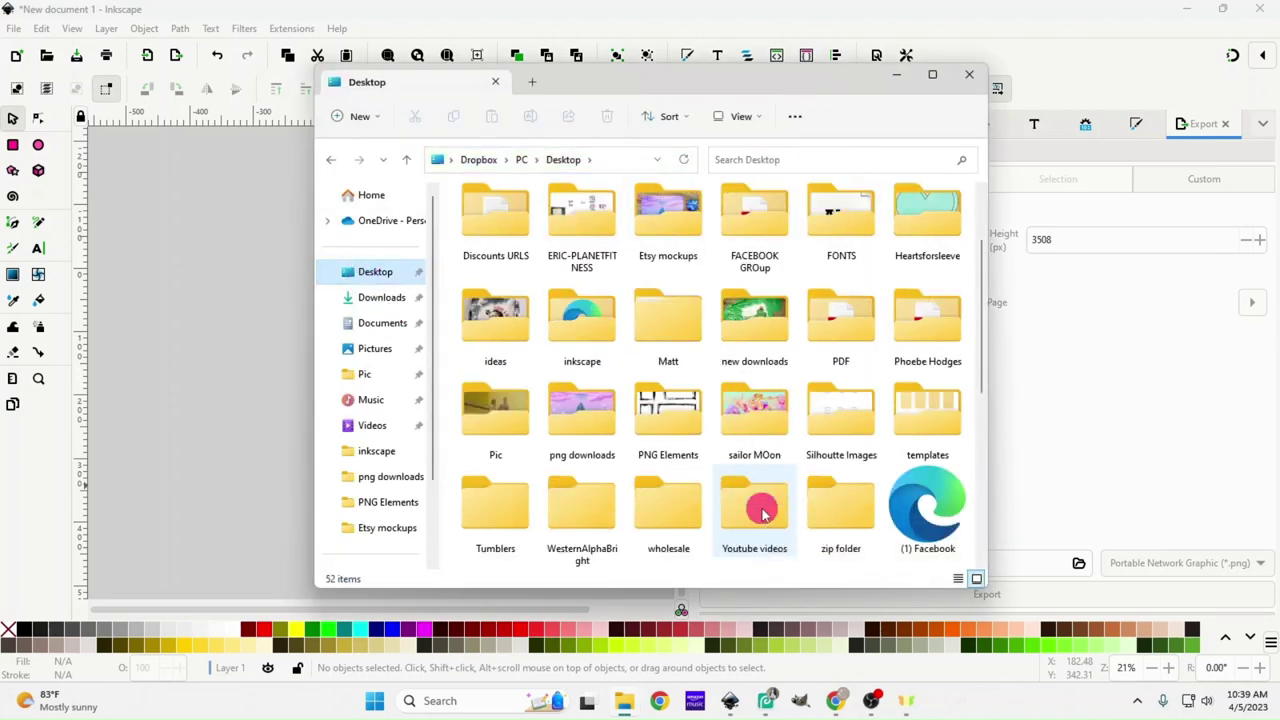
click(767, 434)
double_click(765, 427)
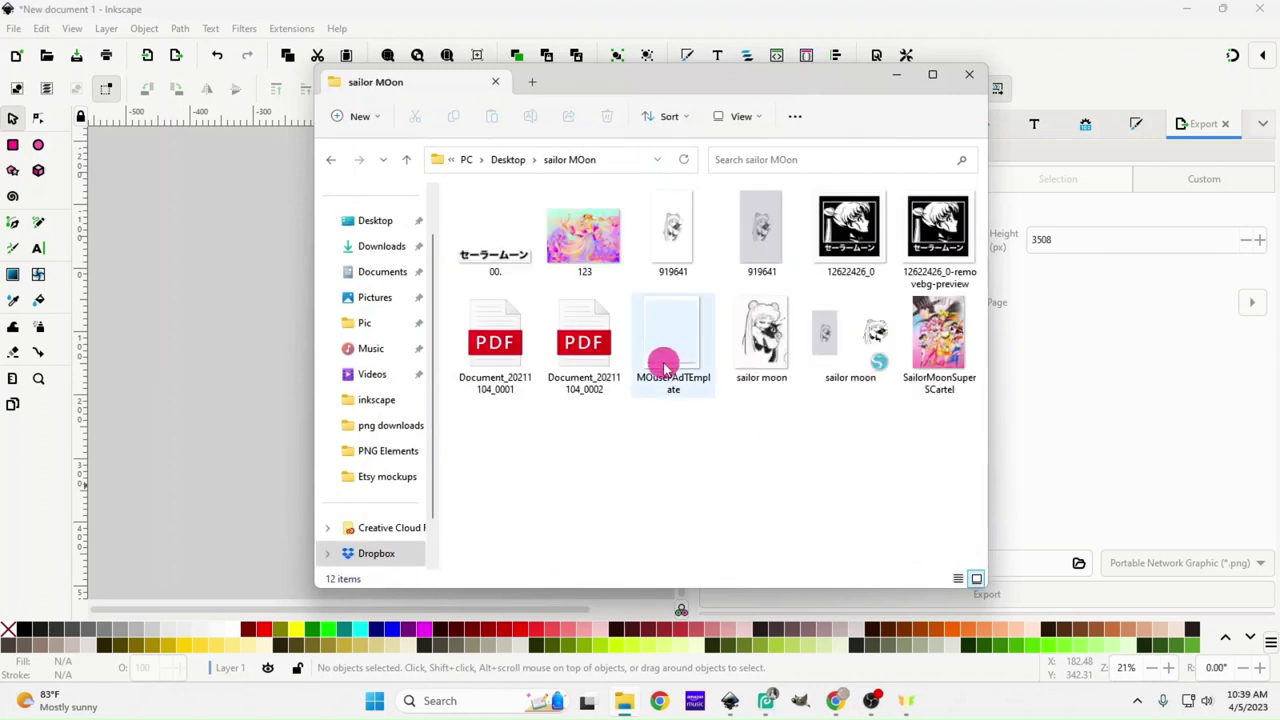
drag(665, 368, 216, 336)
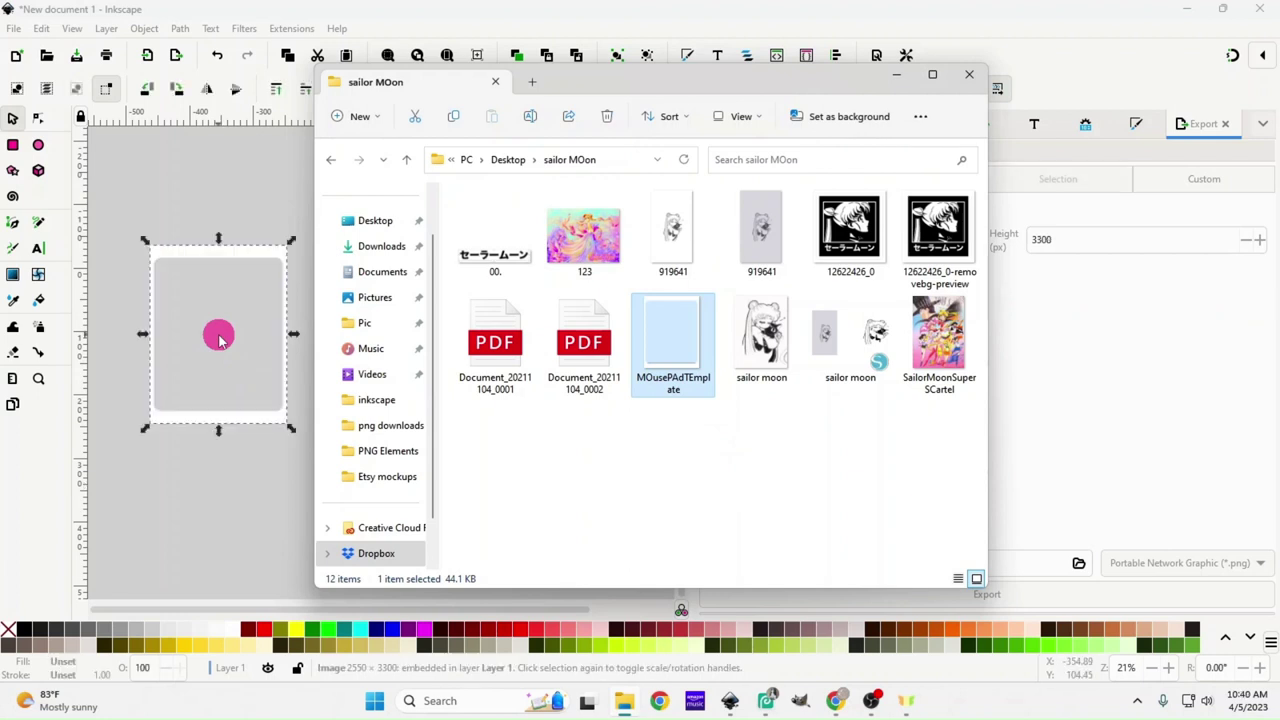
mouse_move(580, 252)
mouse_down()
mouse_move(585, 205)
mouse_move(460, 310)
mouse_move(220, 207)
mouse_up()
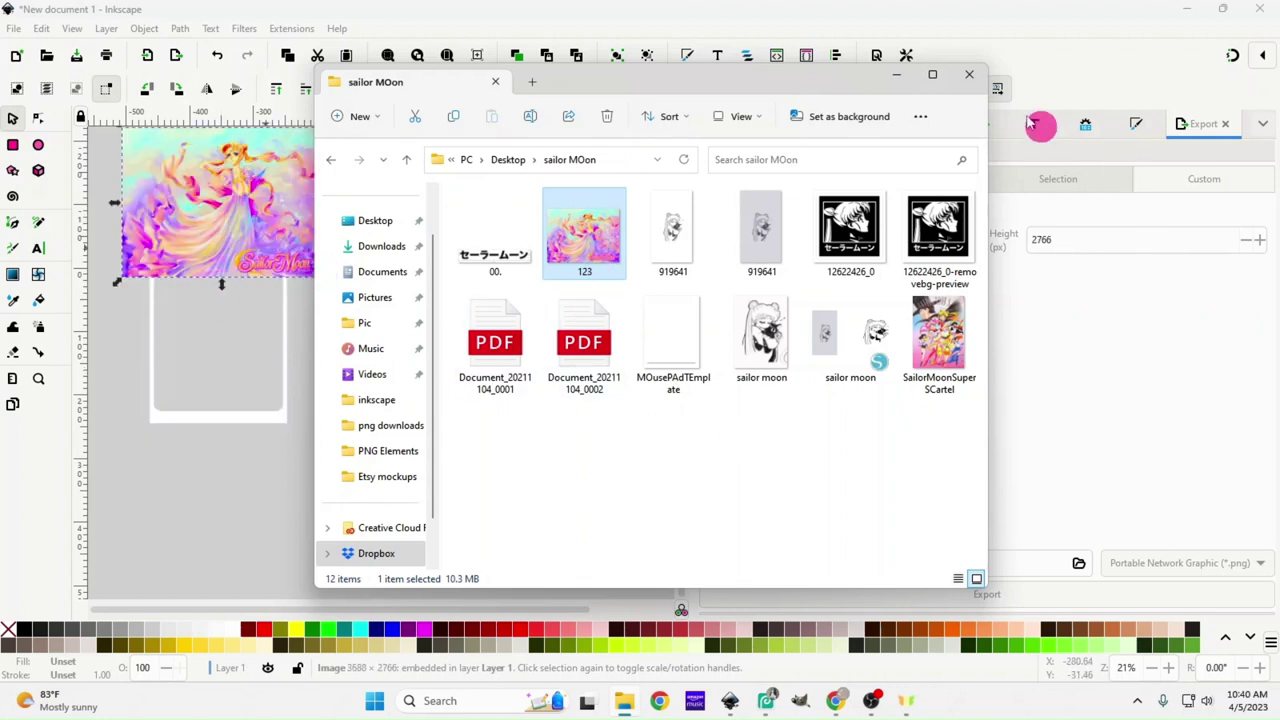
Close File Explorer, move the template down-right, and draw red rectangles around it
click(976, 85)
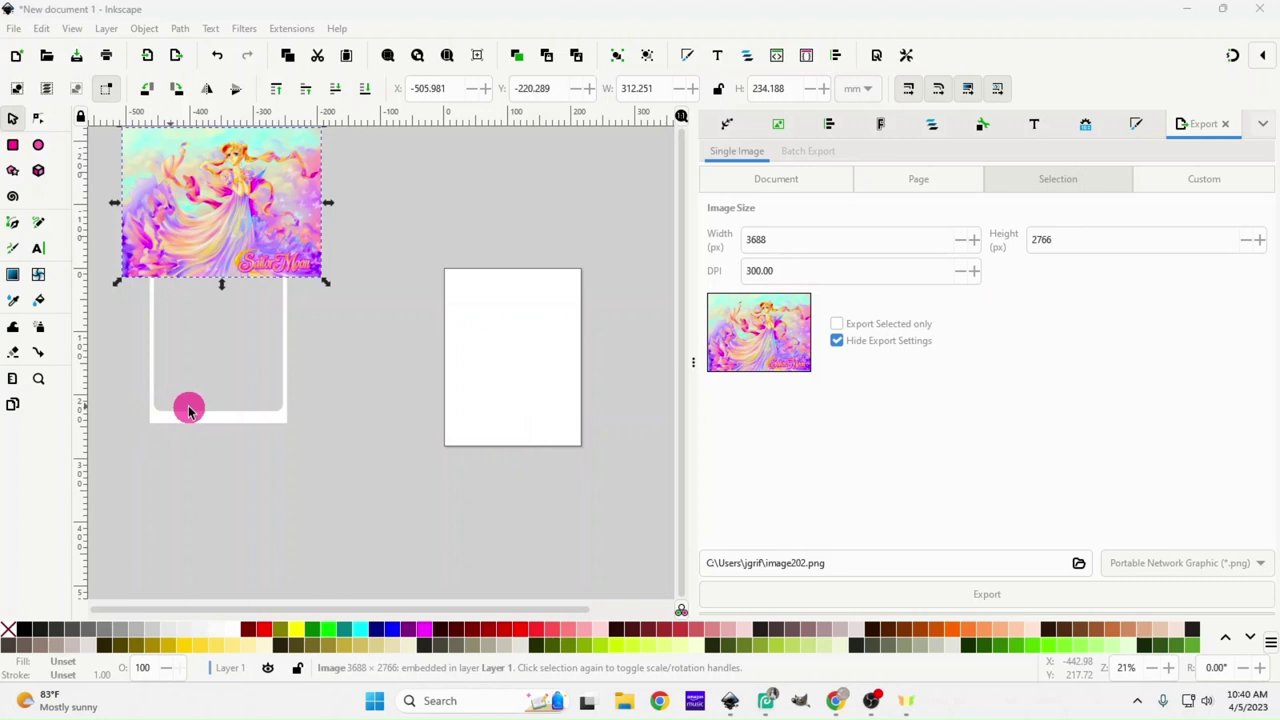
drag(283, 452, 320, 490)
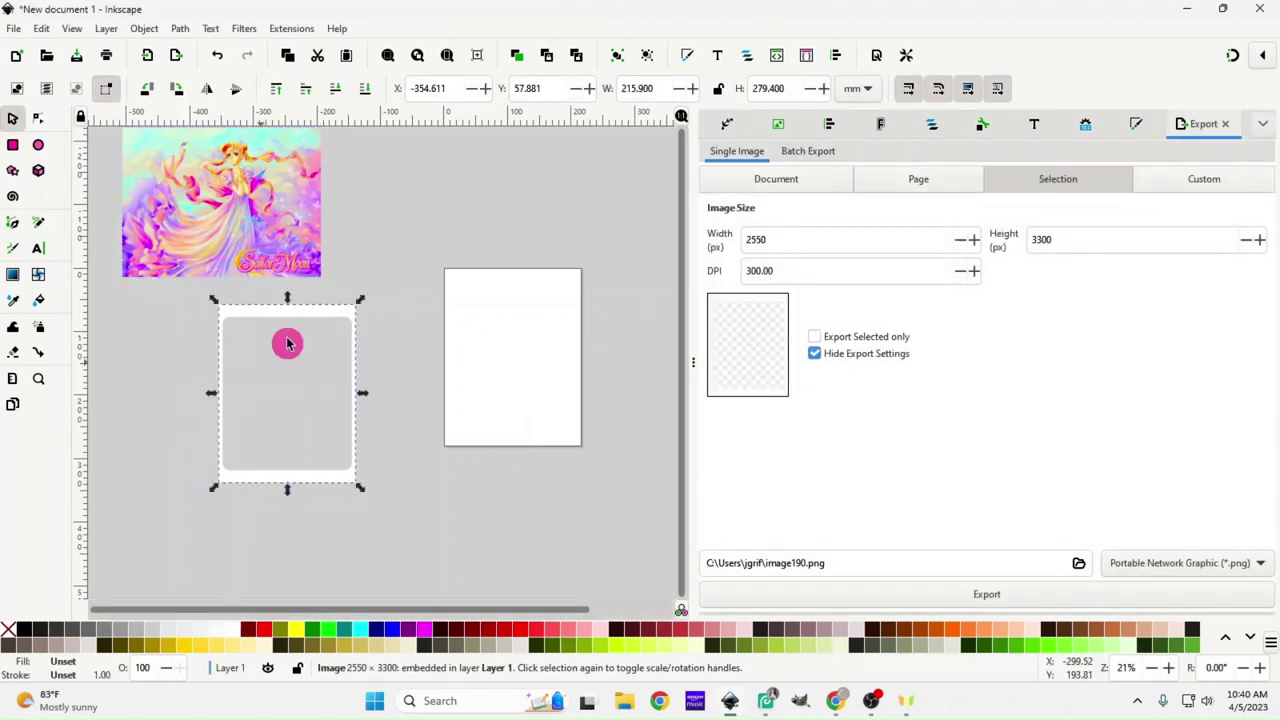
click(12, 146)
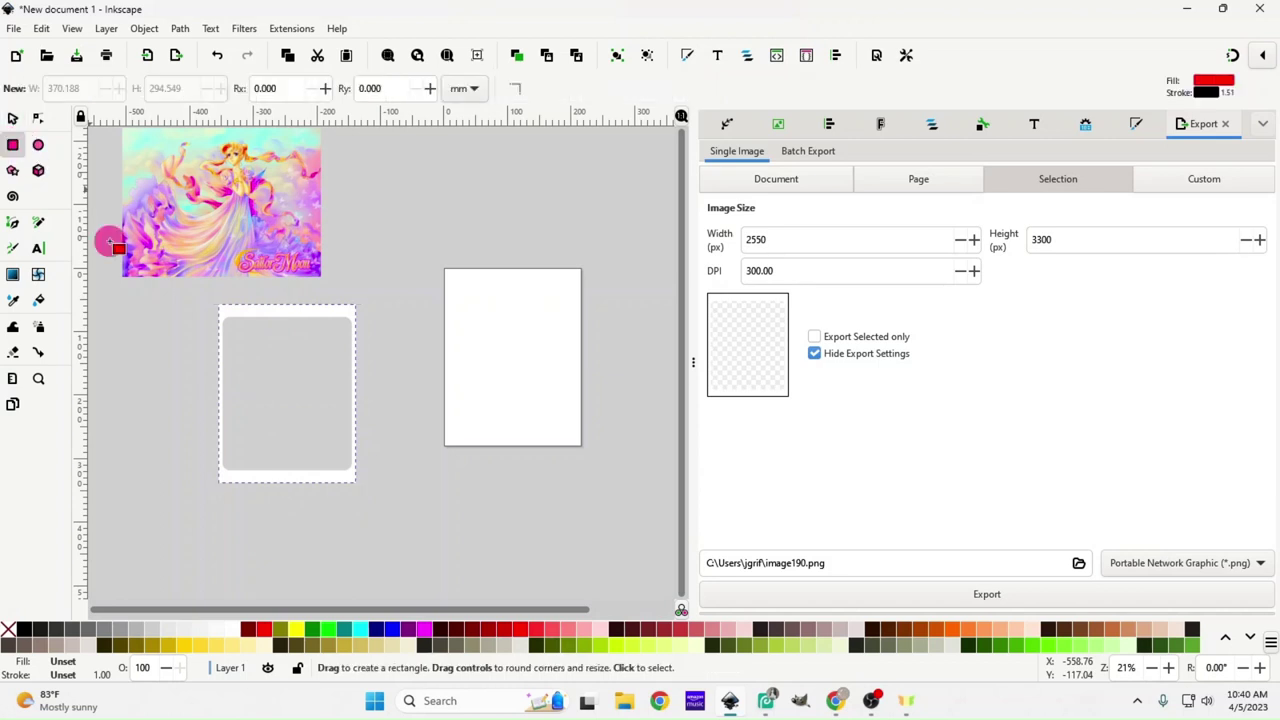
mouse_move(177, 305)
mouse_down()
mouse_move(189, 374)
mouse_move(387, 532)
mouse_move(391, 516)
mouse_move(414, 512)
mouse_up()
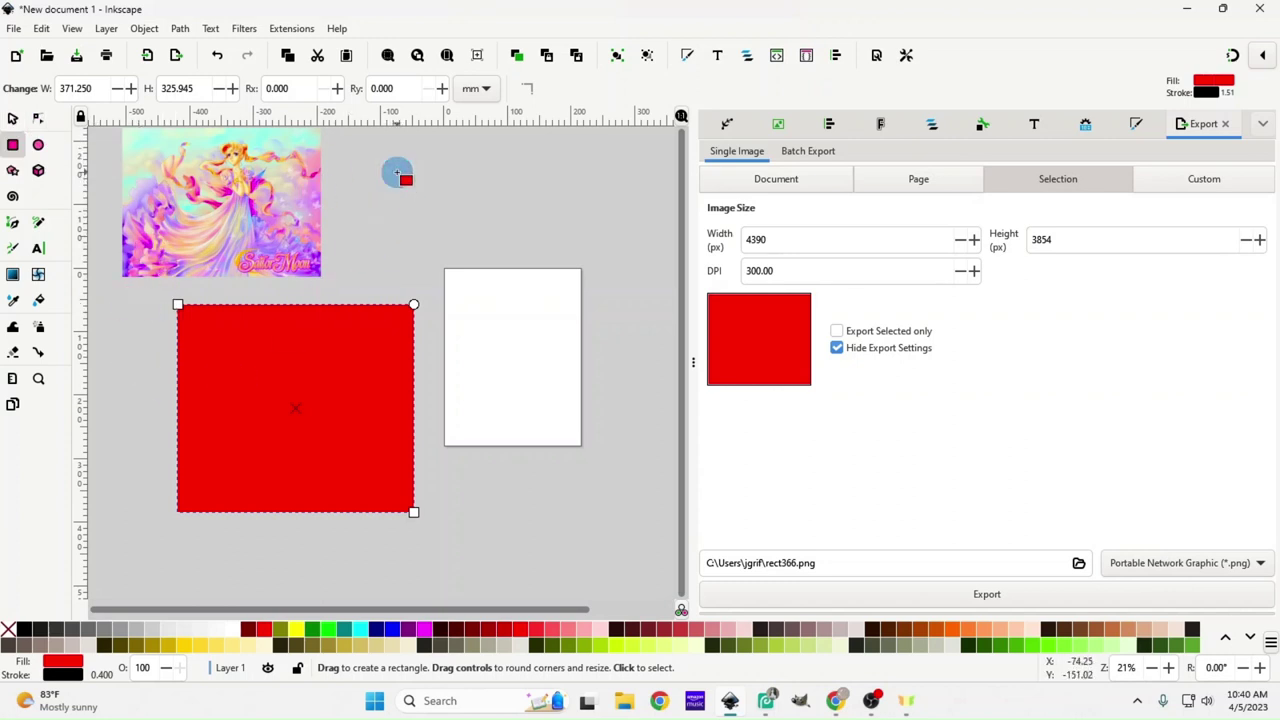
drag(396, 175, 529, 323)
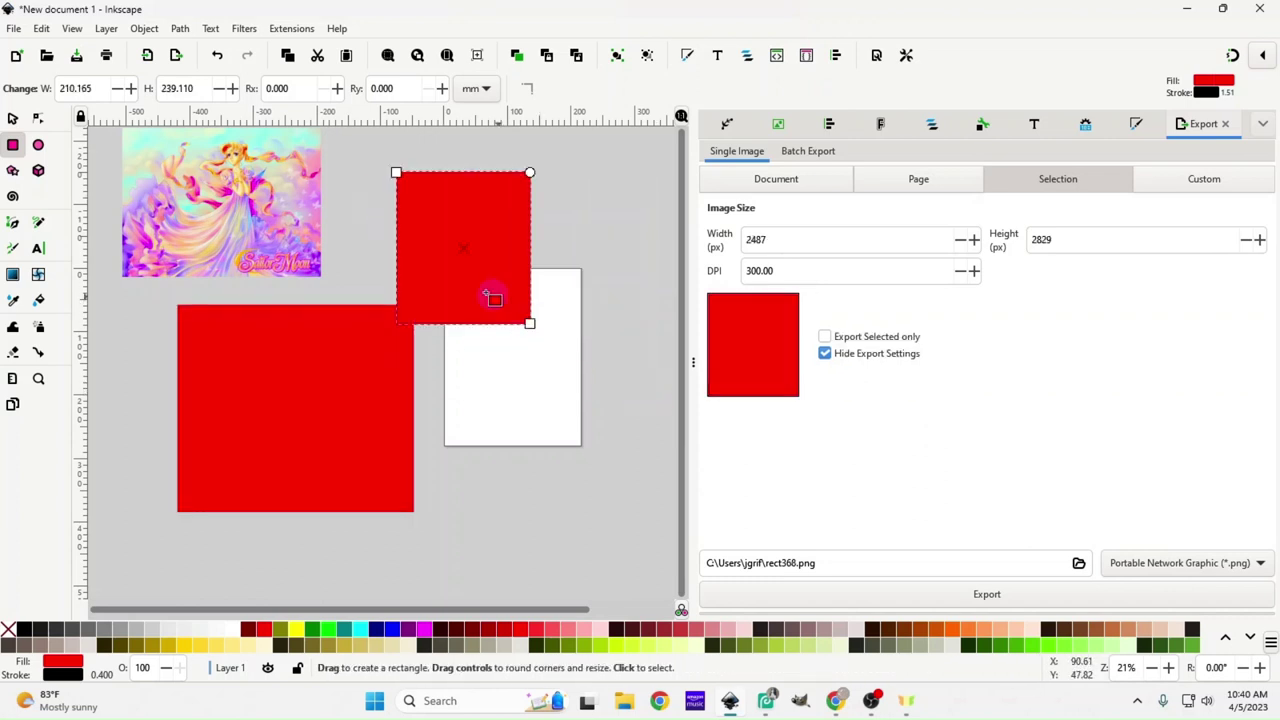
Delete the small red rectangle, position the large one over the template, and lower it to bottom
click(13, 119)
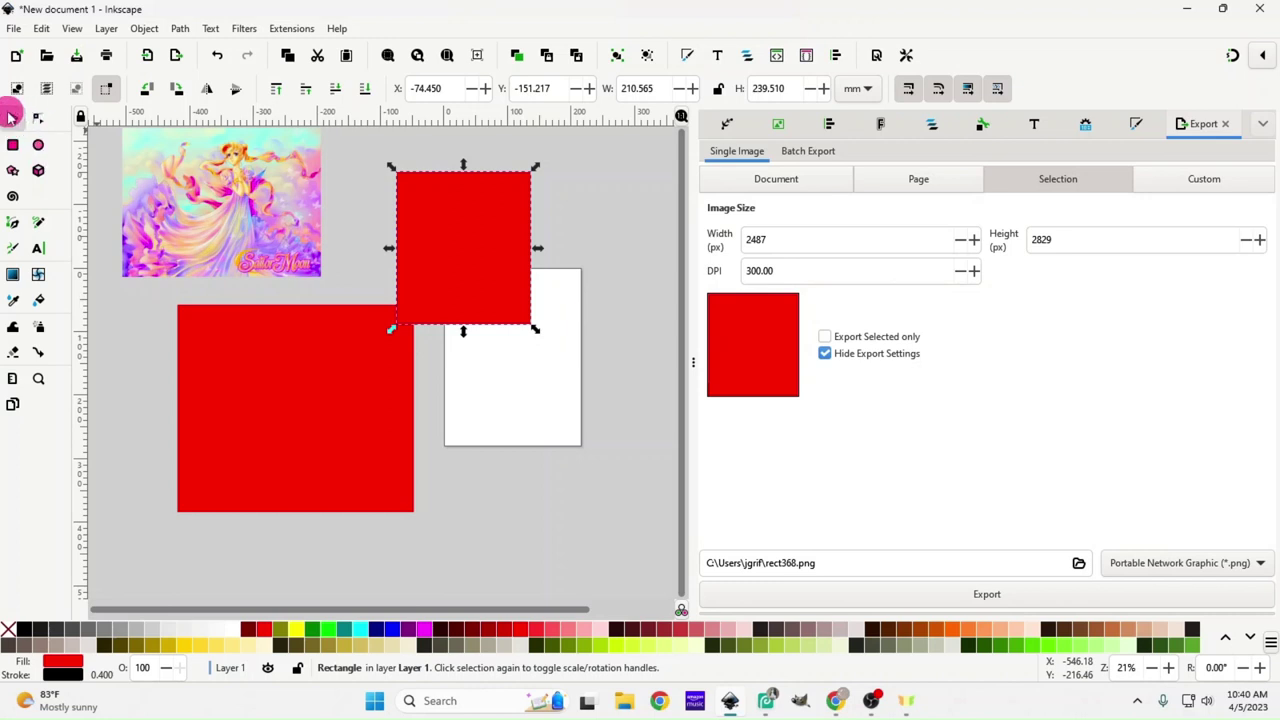
click(440, 240)
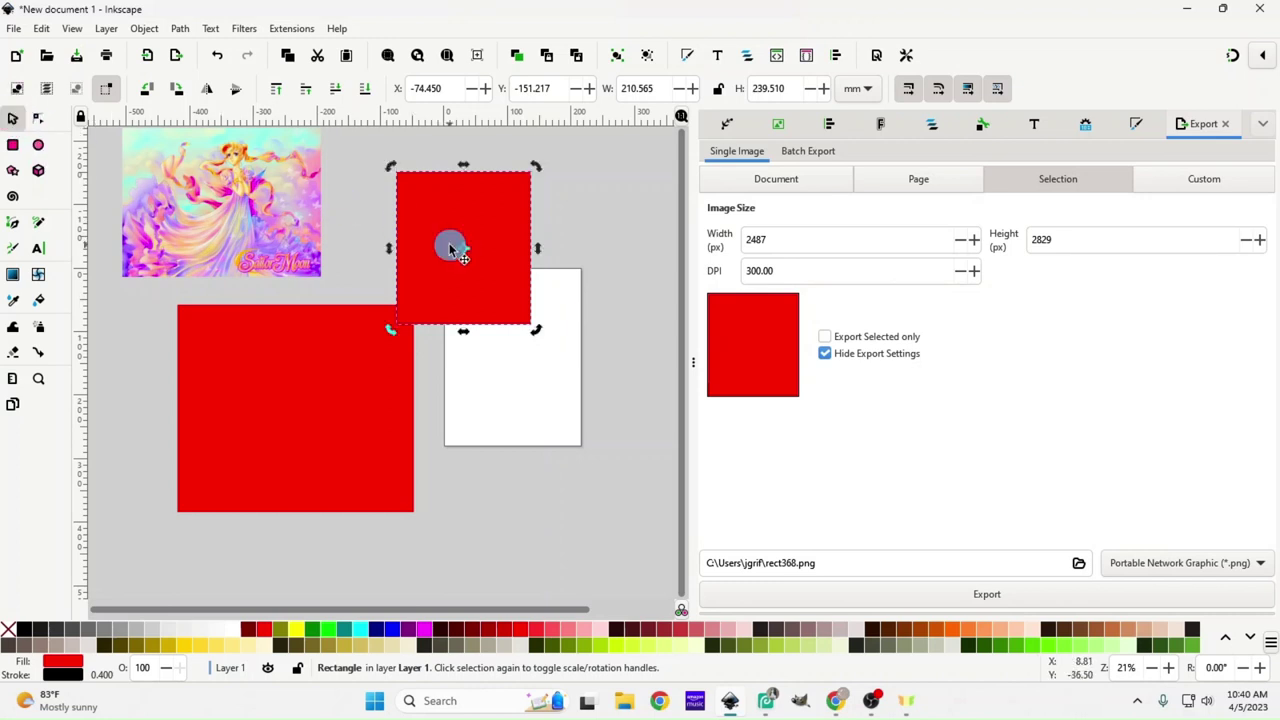
key(Delete)
drag(336, 430, 335, 412)
click(363, 92)
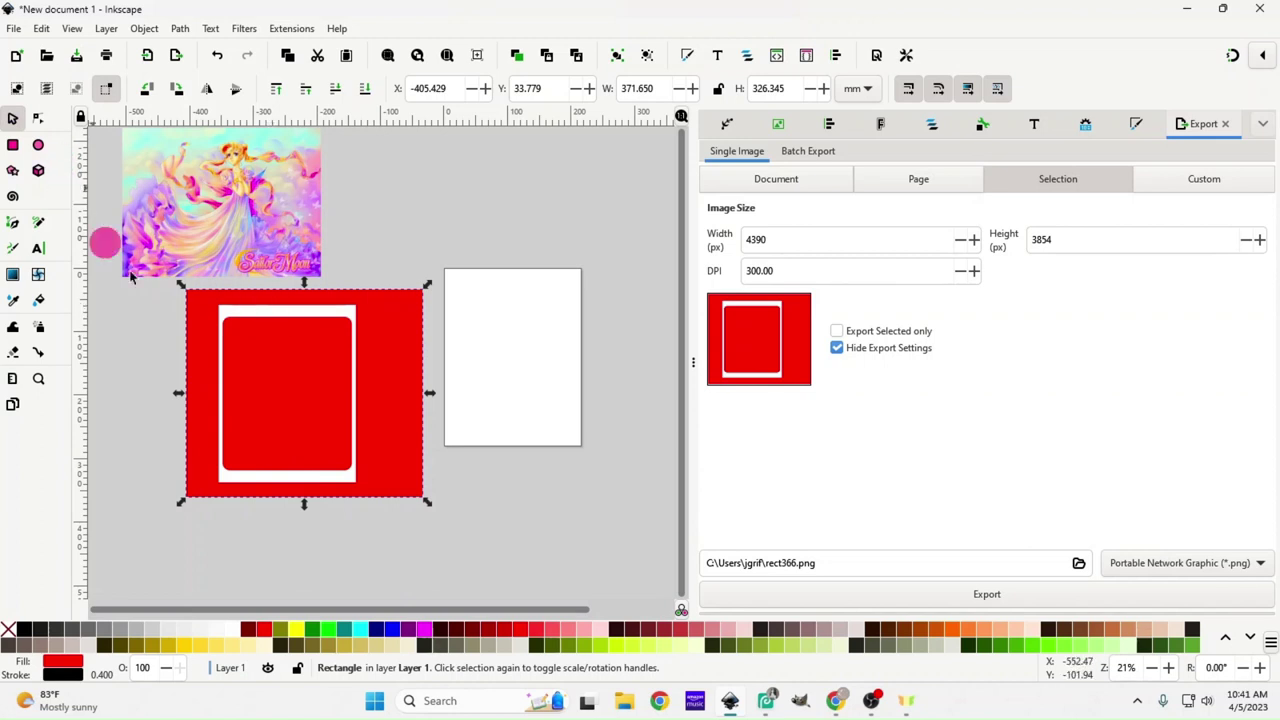
Rotate the mousepad template 90° to landscape and shift it right inside the red rectangle
click(267, 314)
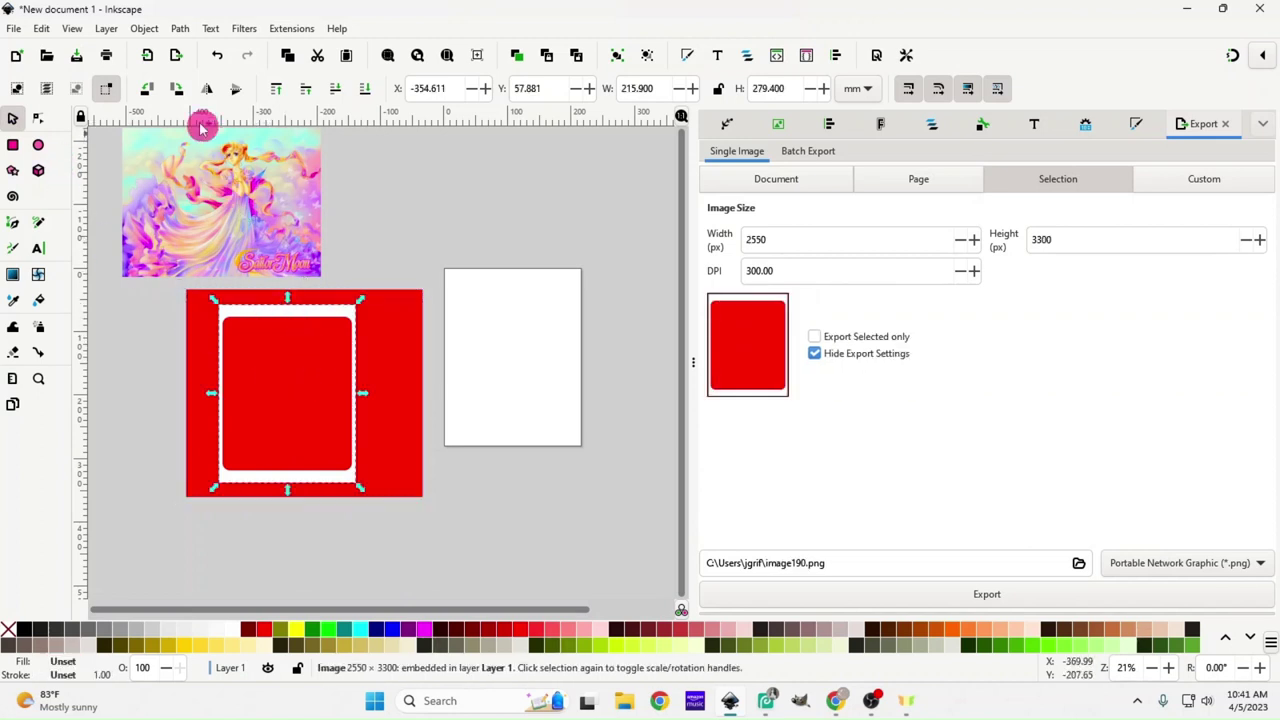
click(176, 90)
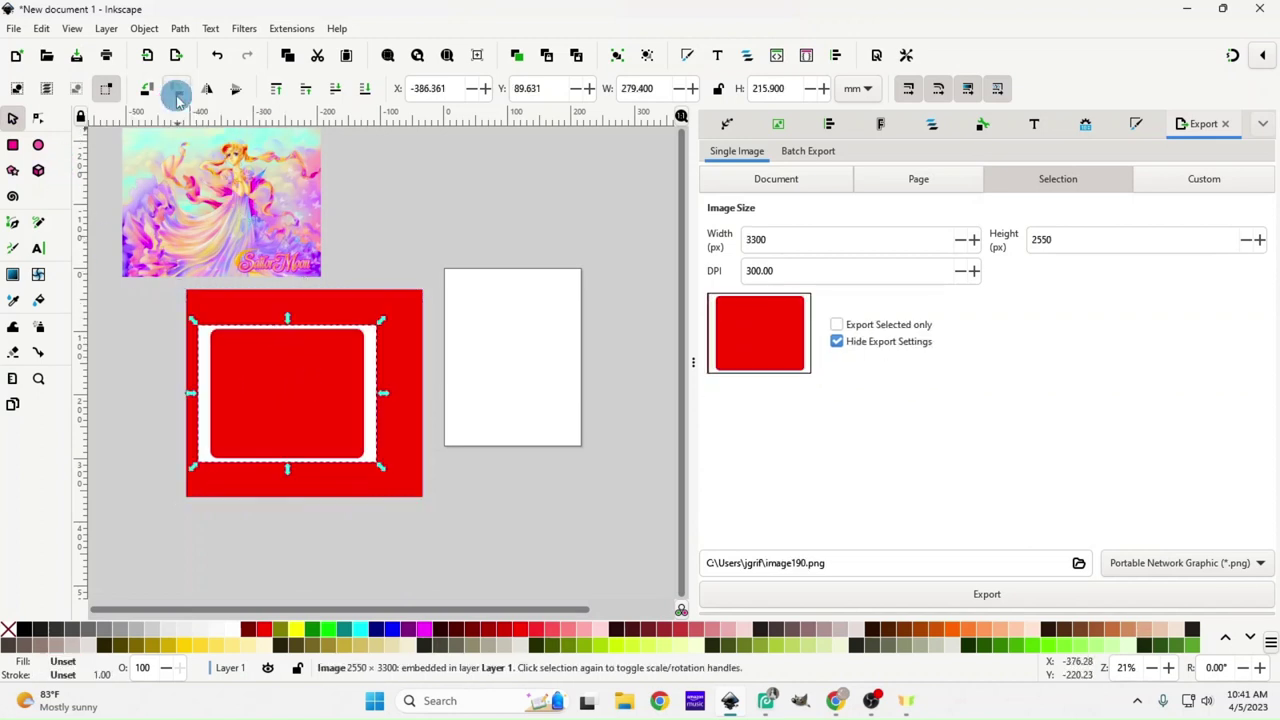
drag(370, 366, 390, 366)
Zoom in and drag the Sailor Moon artwork over the template
ctrl+scroll(389, 365, up, 2)
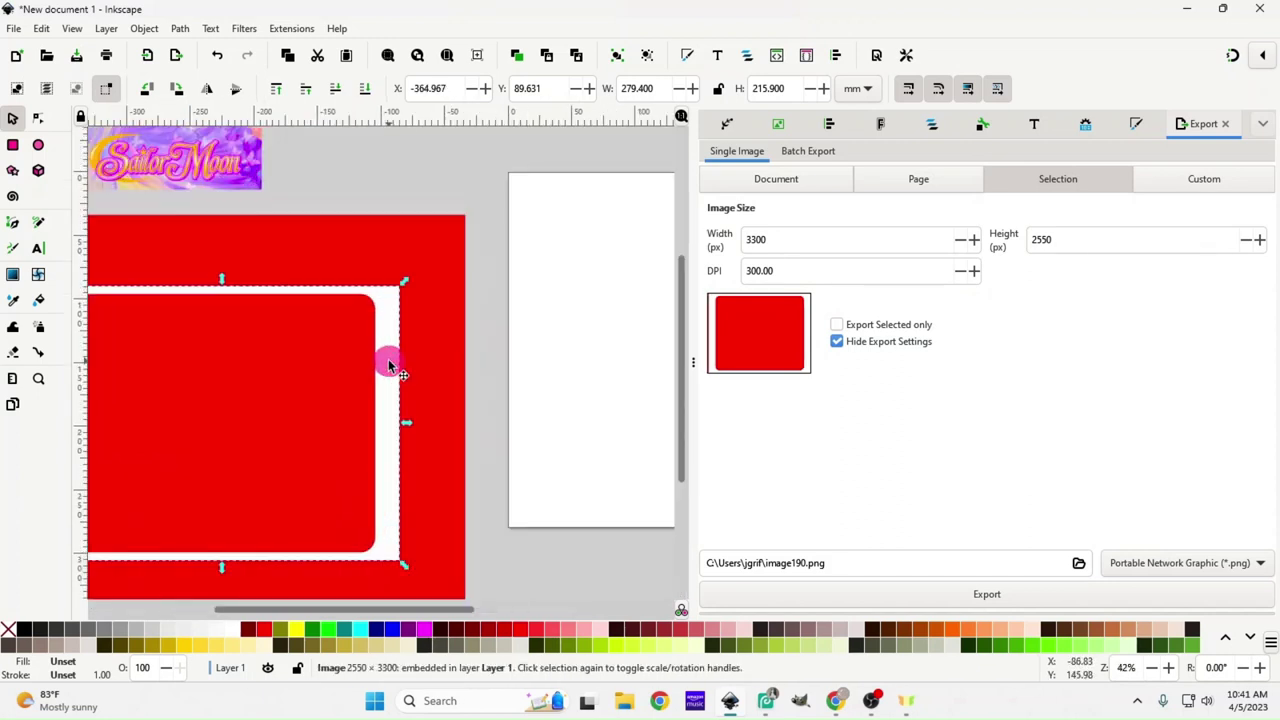
drag(423, 606, 362, 628)
ctrl+scroll(340, 610, up, 2)
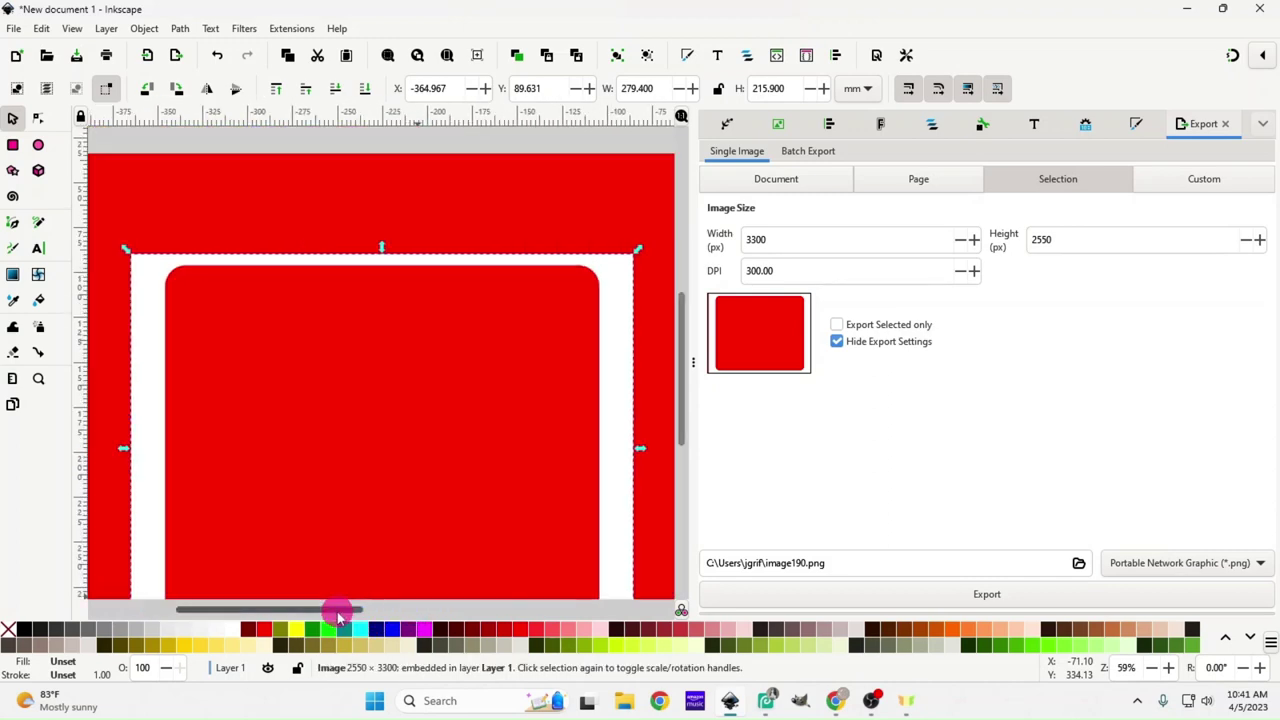
scroll(349, 560, up, 1)
scroll(349, 507, up, 3)
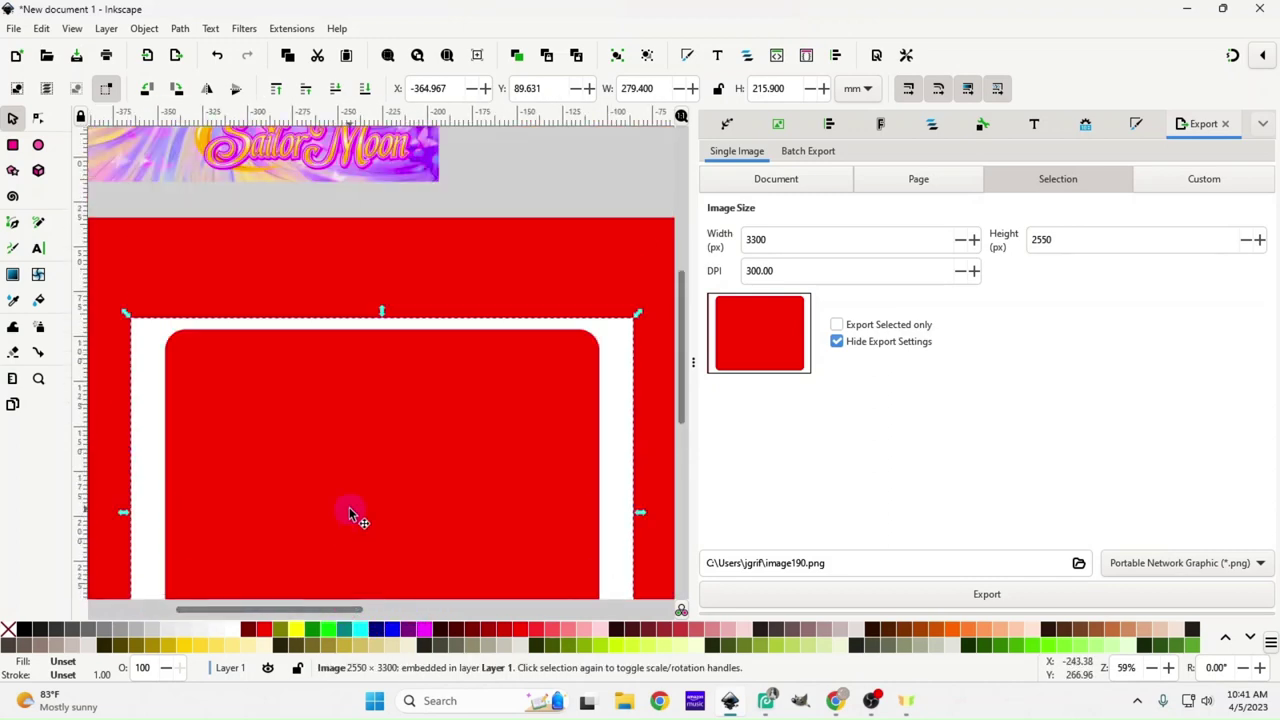
drag(285, 200, 503, 508)
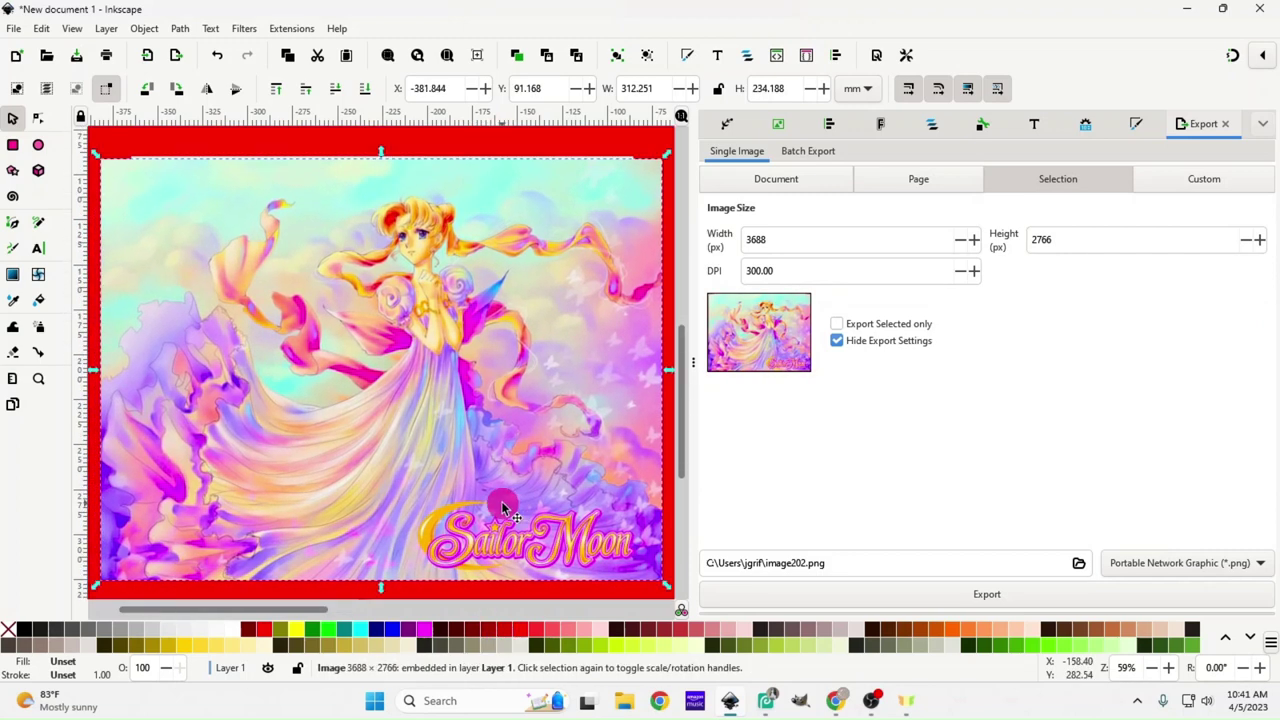
Restack the Sailor Moon artwork so it sits above the red background and template
key(minus)
drag(454, 459, 455, 455)
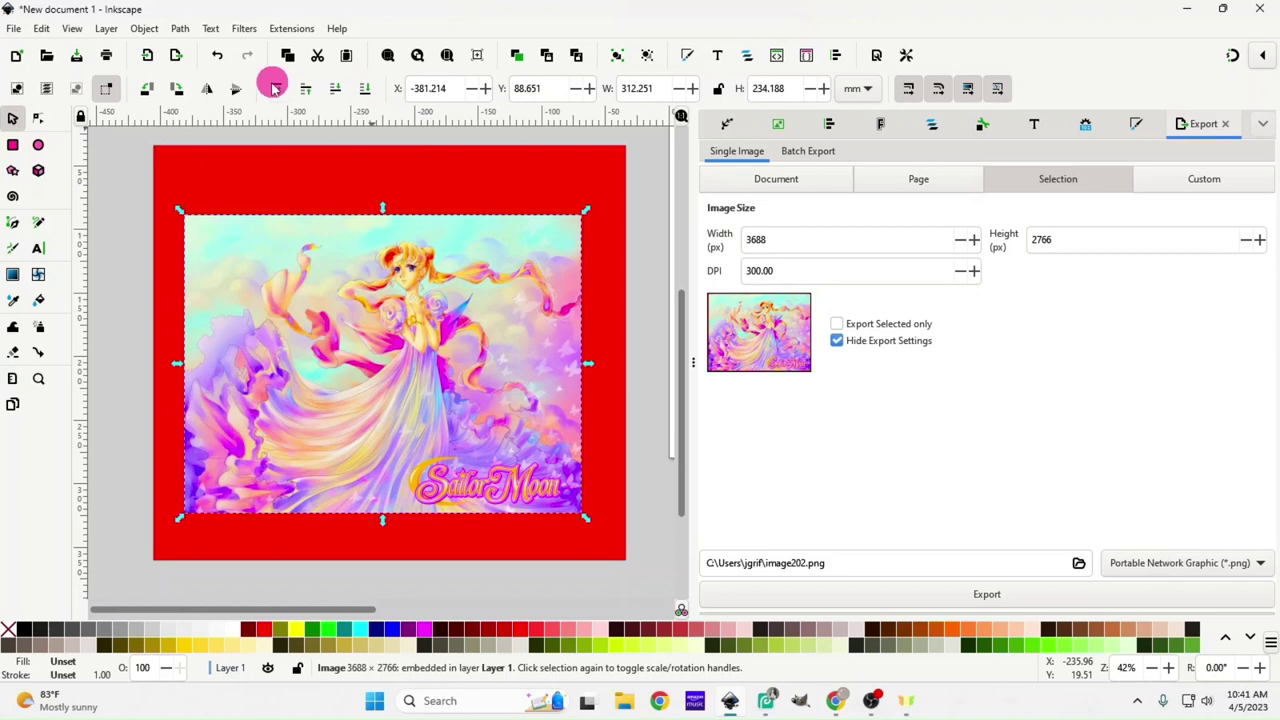
click(335, 90)
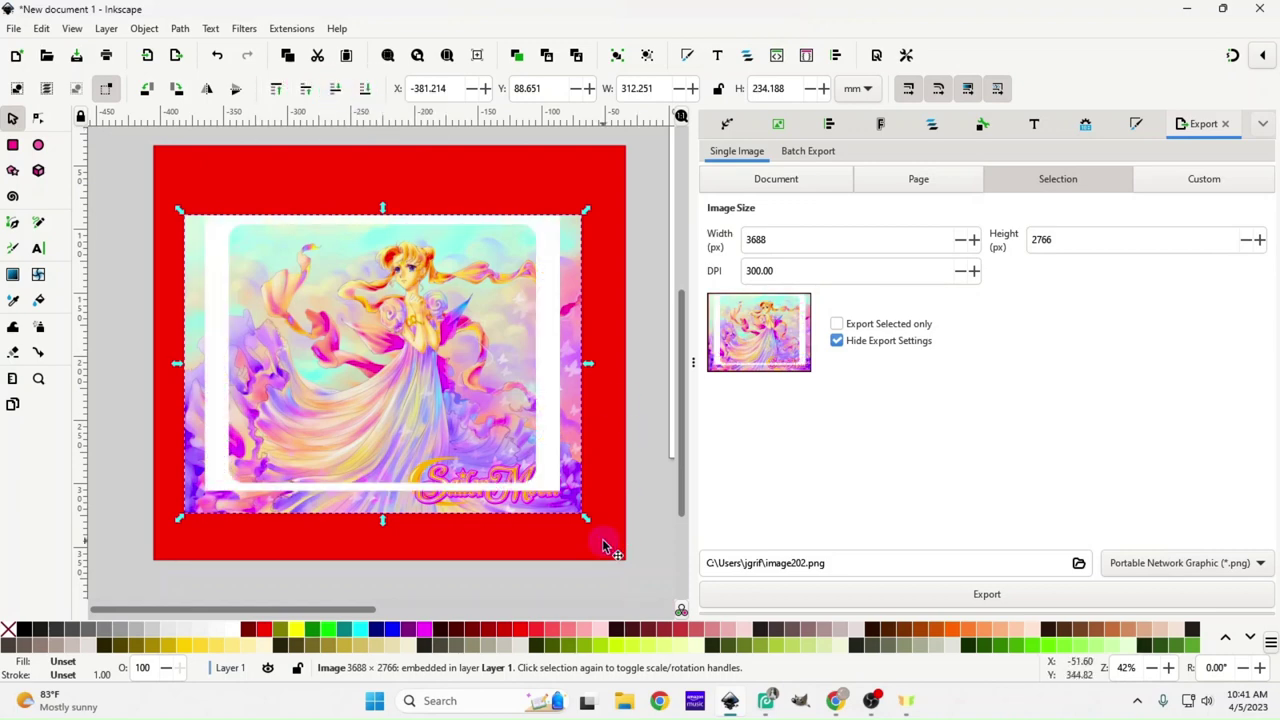
click(365, 90)
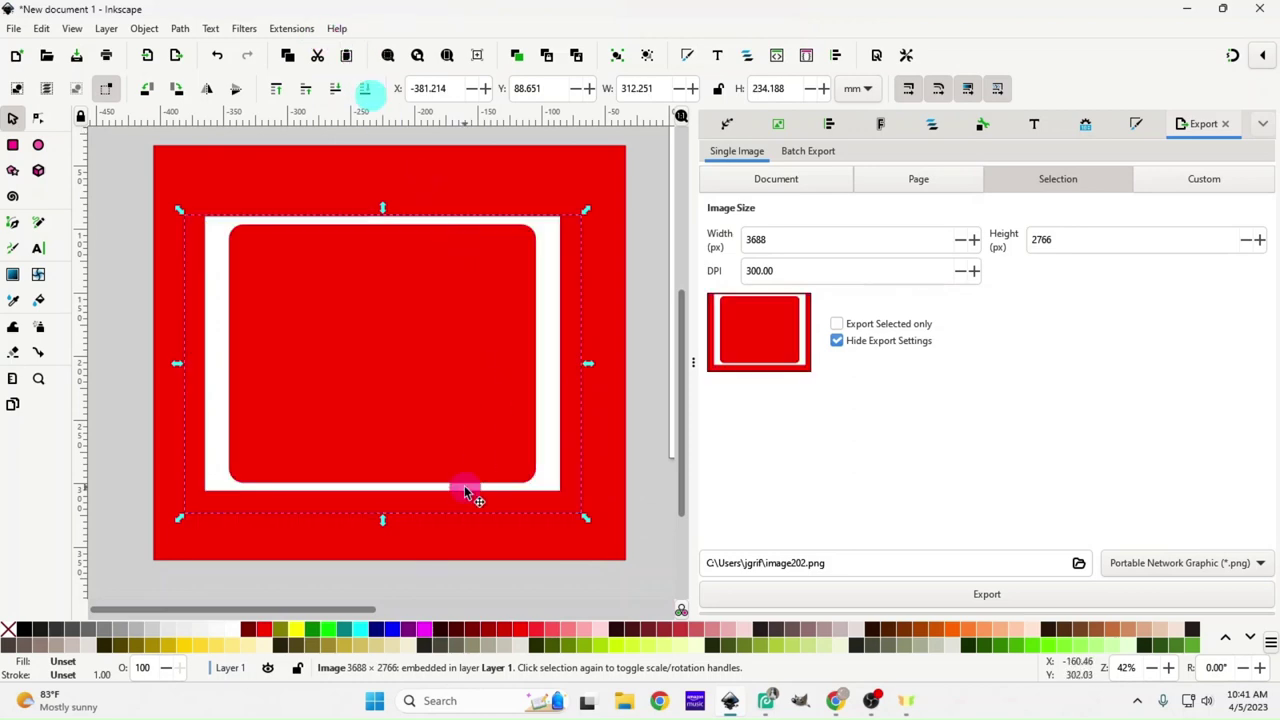
click(305, 92)
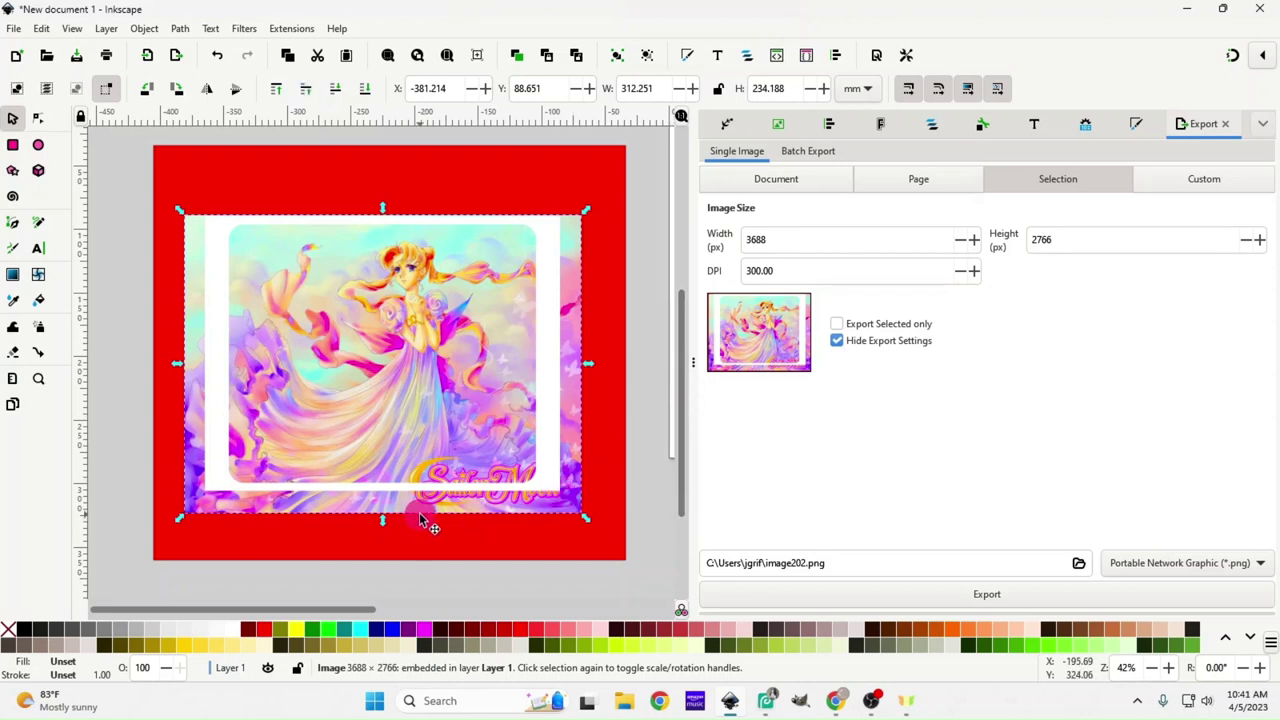
ctrl+scroll(419, 520, up, 2)
scroll(415, 525, down, 1)
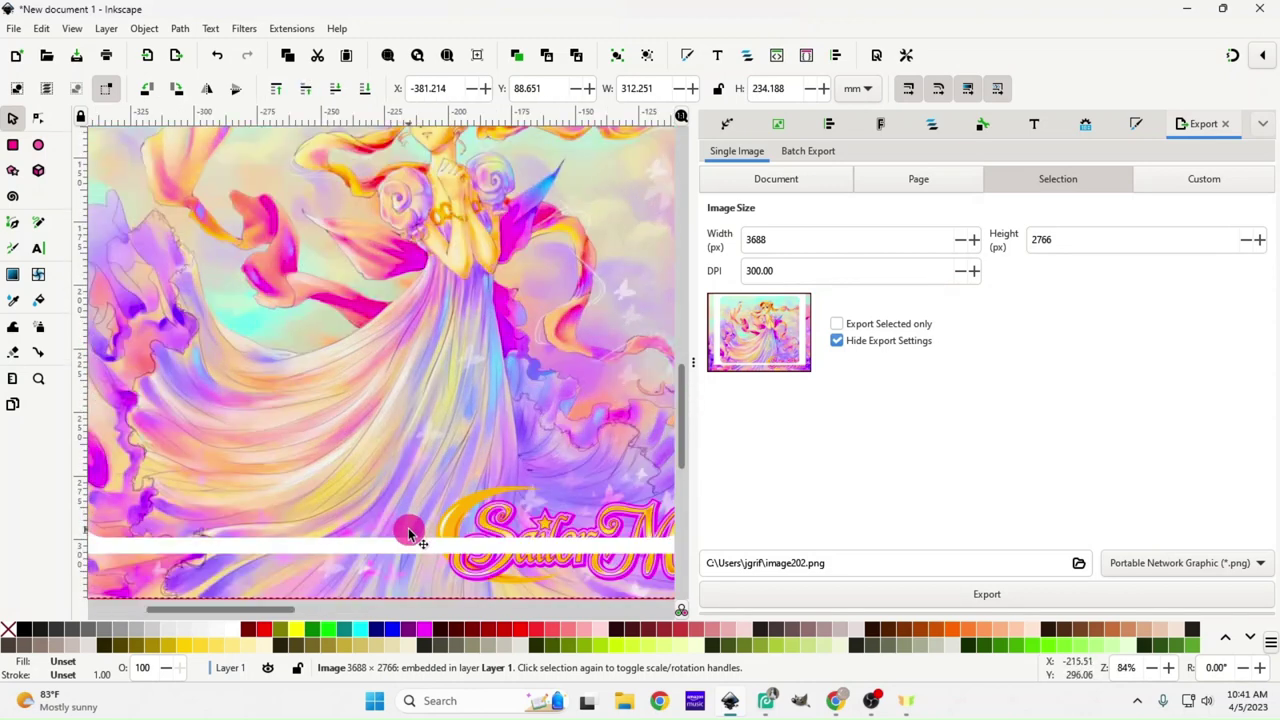
ctrl+scroll(409, 533, down, 2)
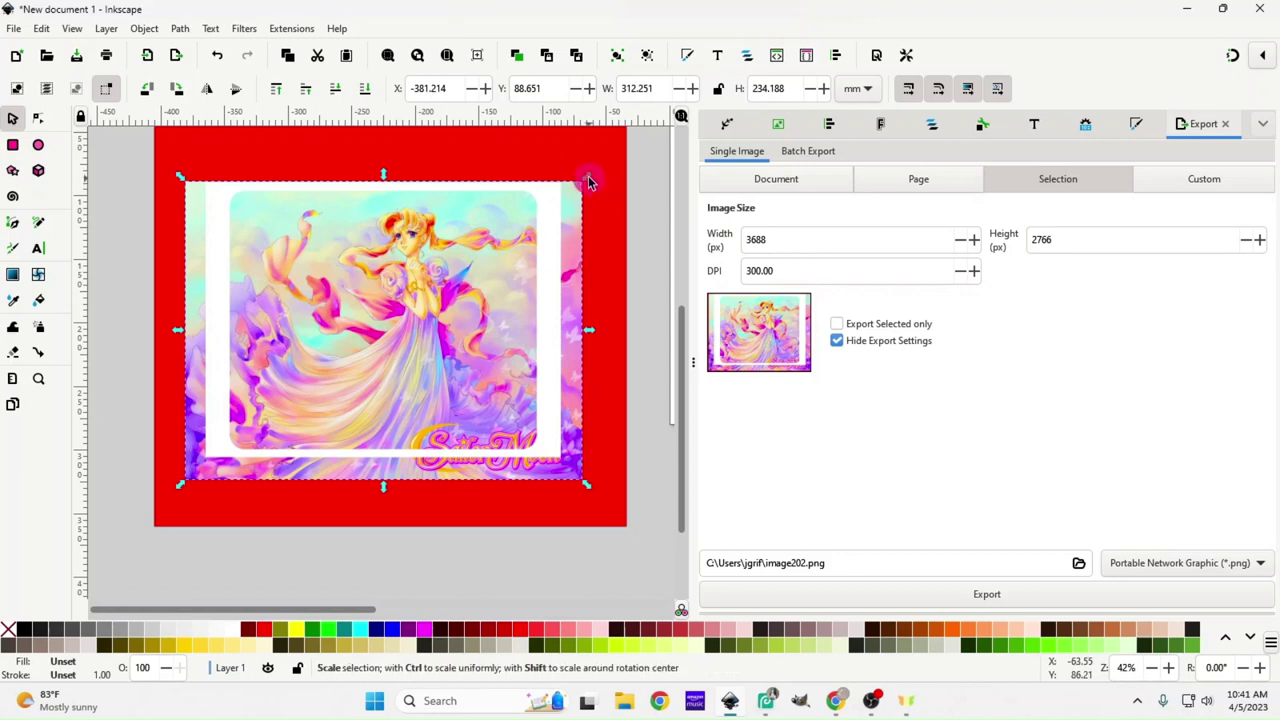
Shrink the Sailor Moon image to about 95% and move it up
drag(588, 176, 572, 196)
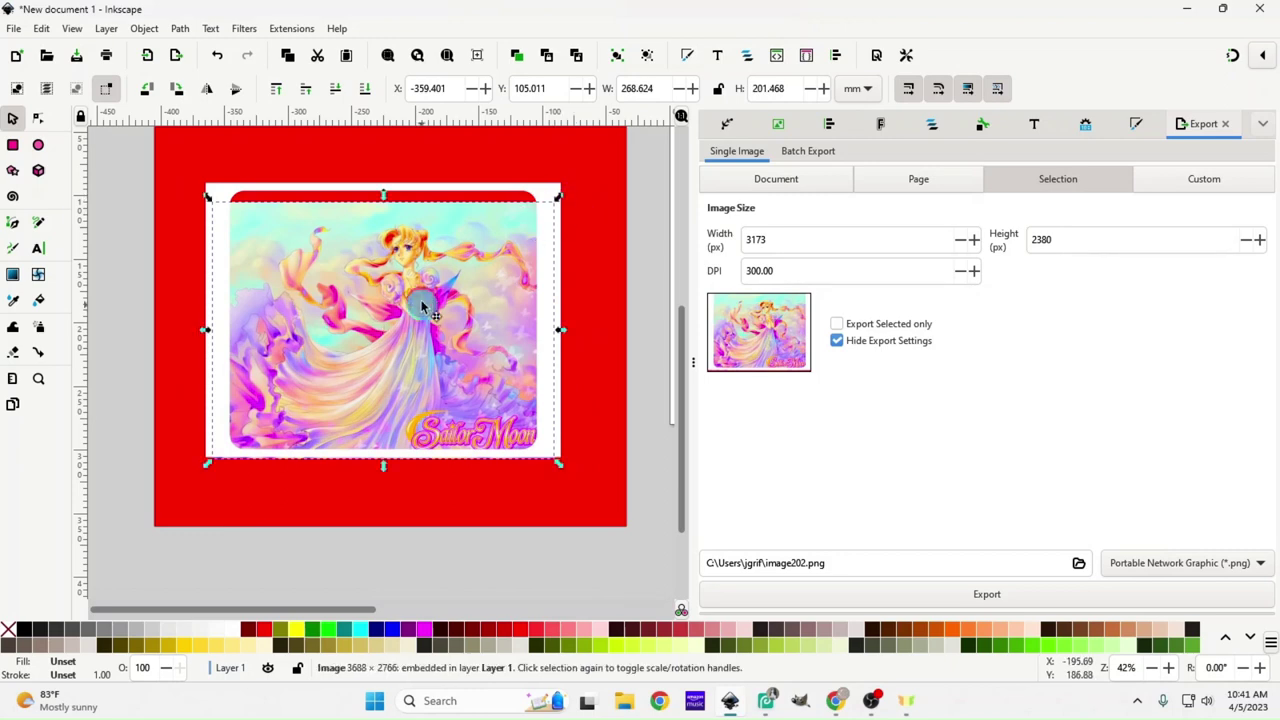
drag(423, 307, 421, 291)
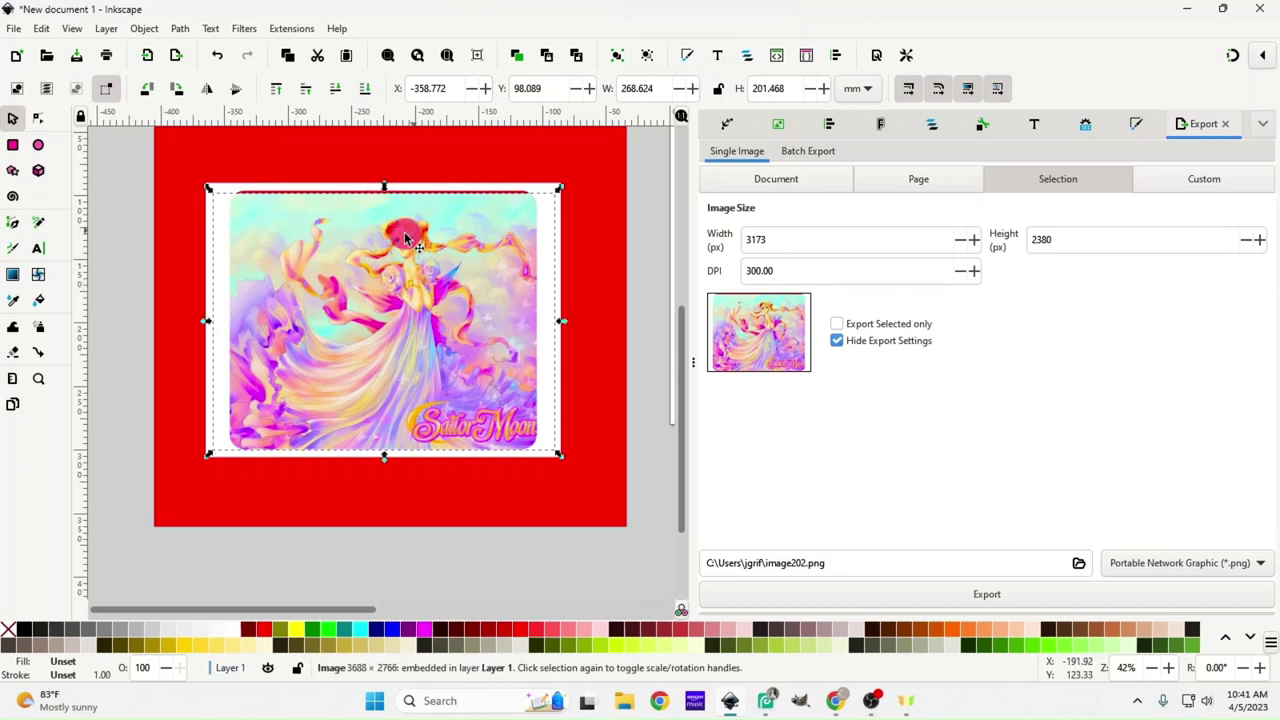
scroll(405, 237, up, 2)
scroll(343, 302, up, 2)
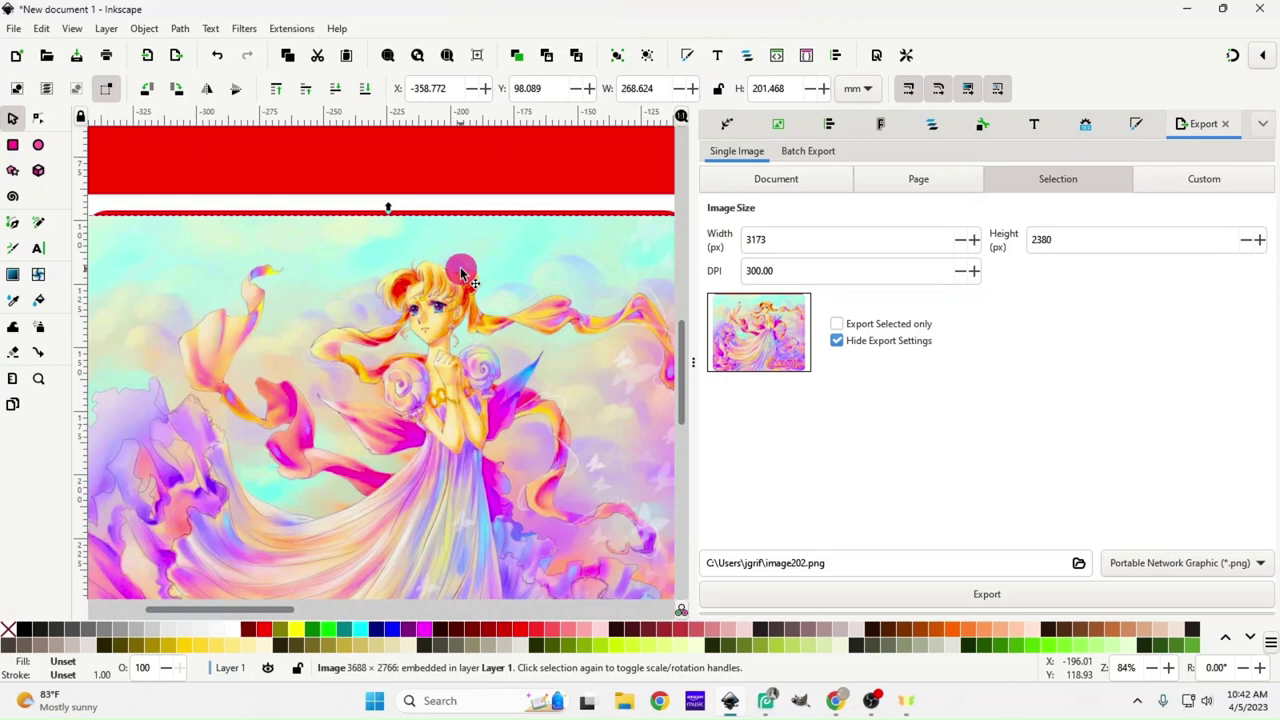
scroll(460, 267, down, 2)
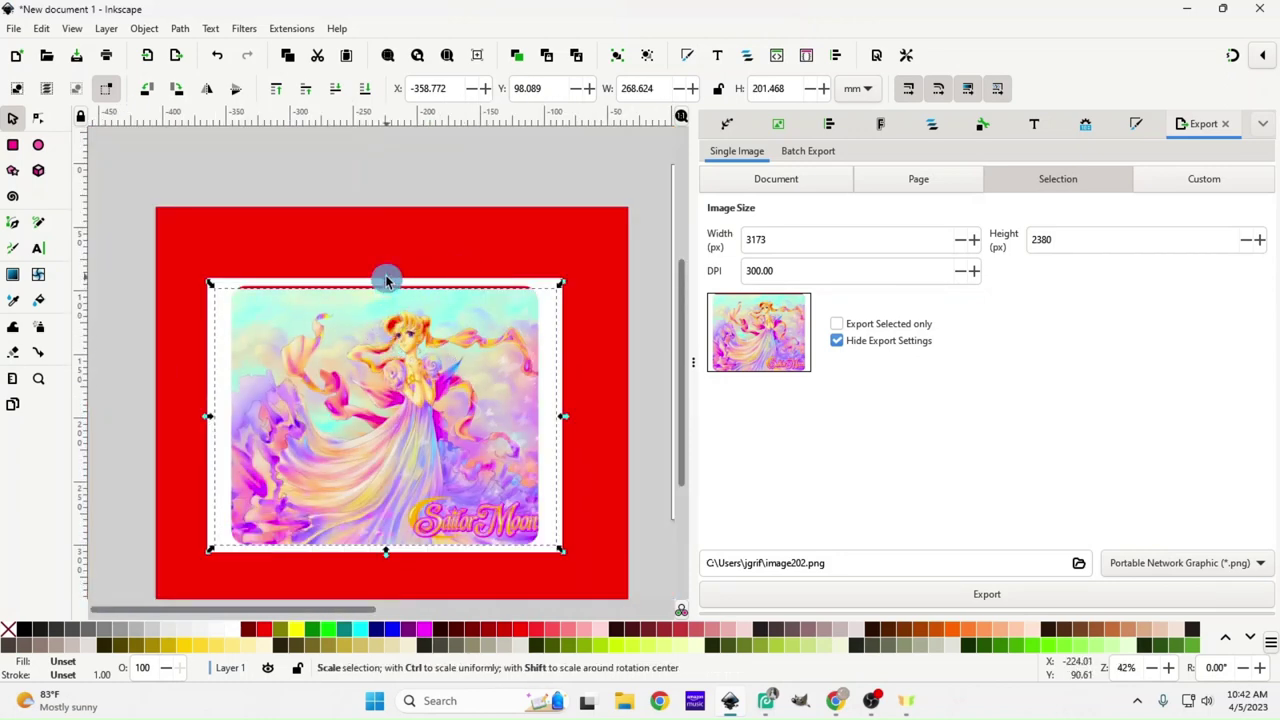
Adjust the image's top, right, bottom and left edges to fit inside the red background
drag(386, 281, 386, 277)
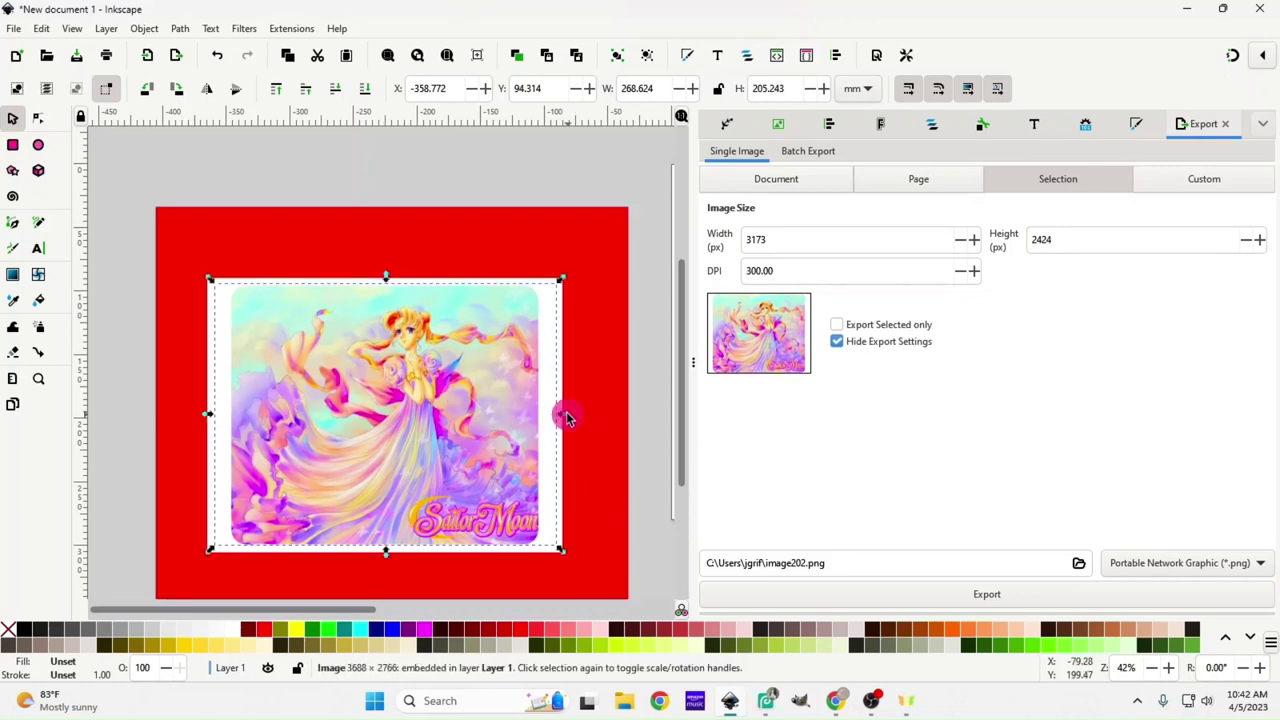
drag(563, 419, 558, 415)
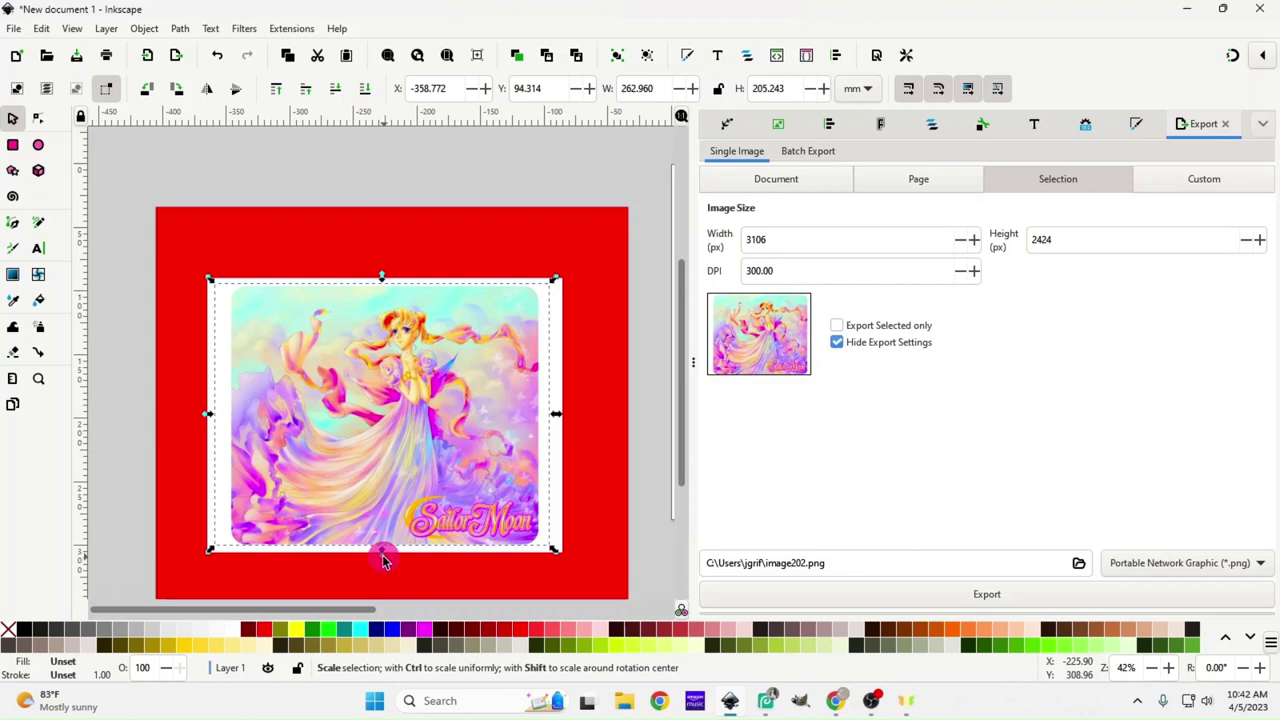
drag(384, 551, 383, 558)
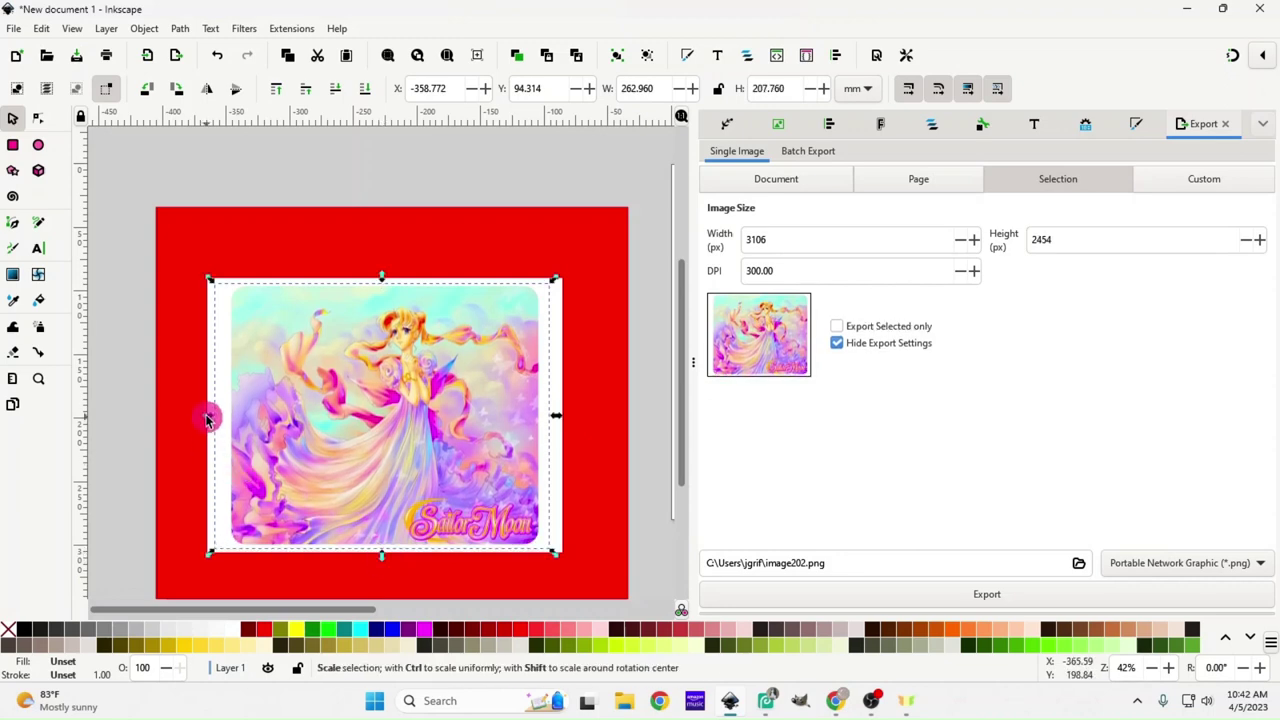
drag(207, 419, 219, 419)
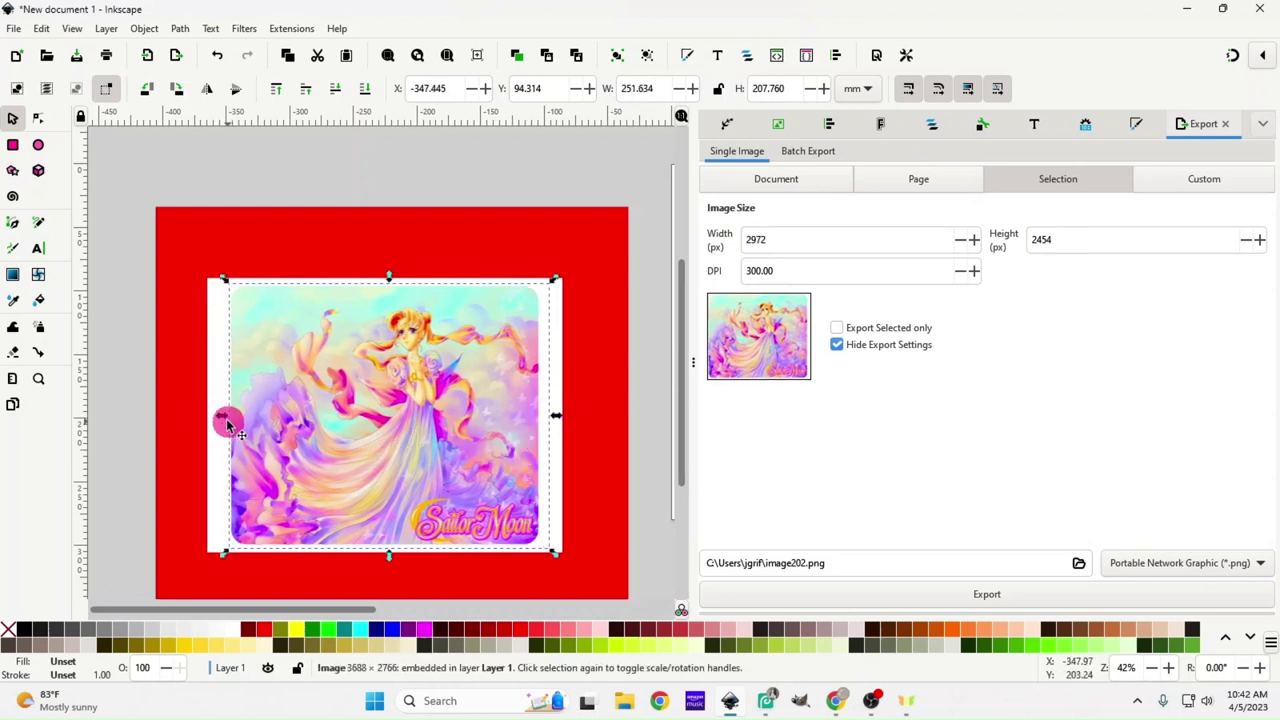
drag(222, 418, 220, 418)
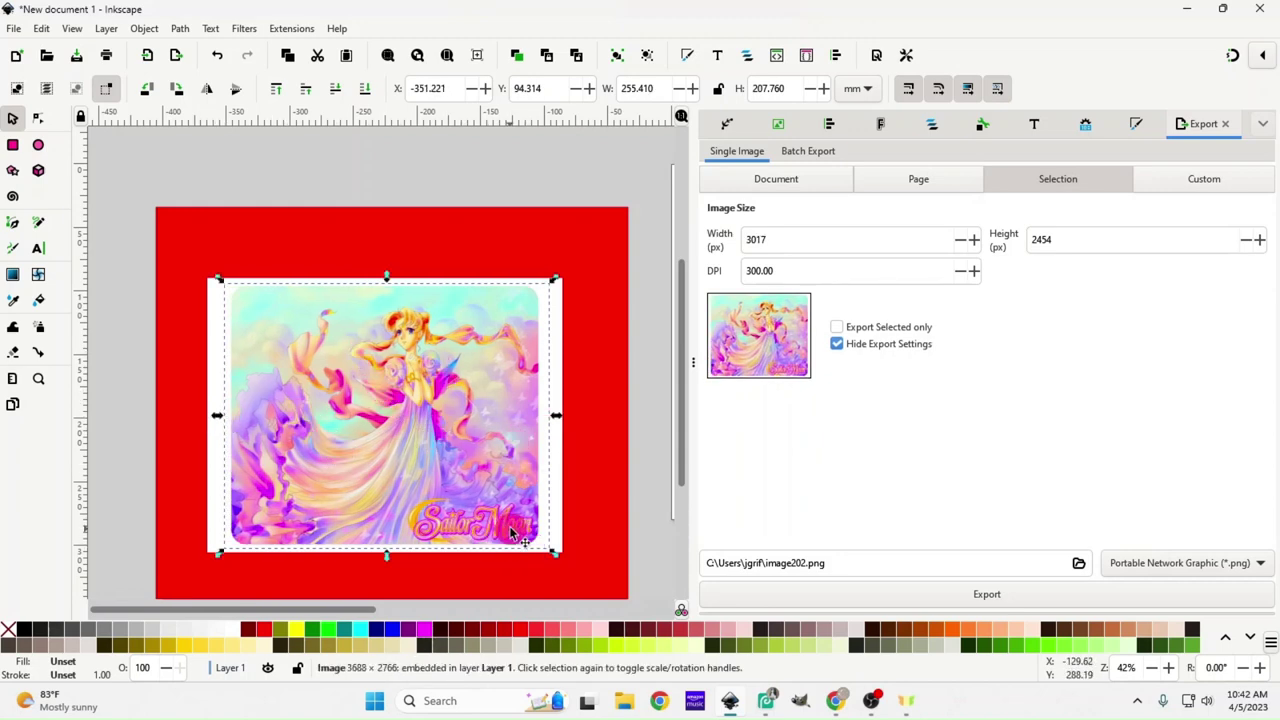
ctrl+scroll(424, 523, up, 1)
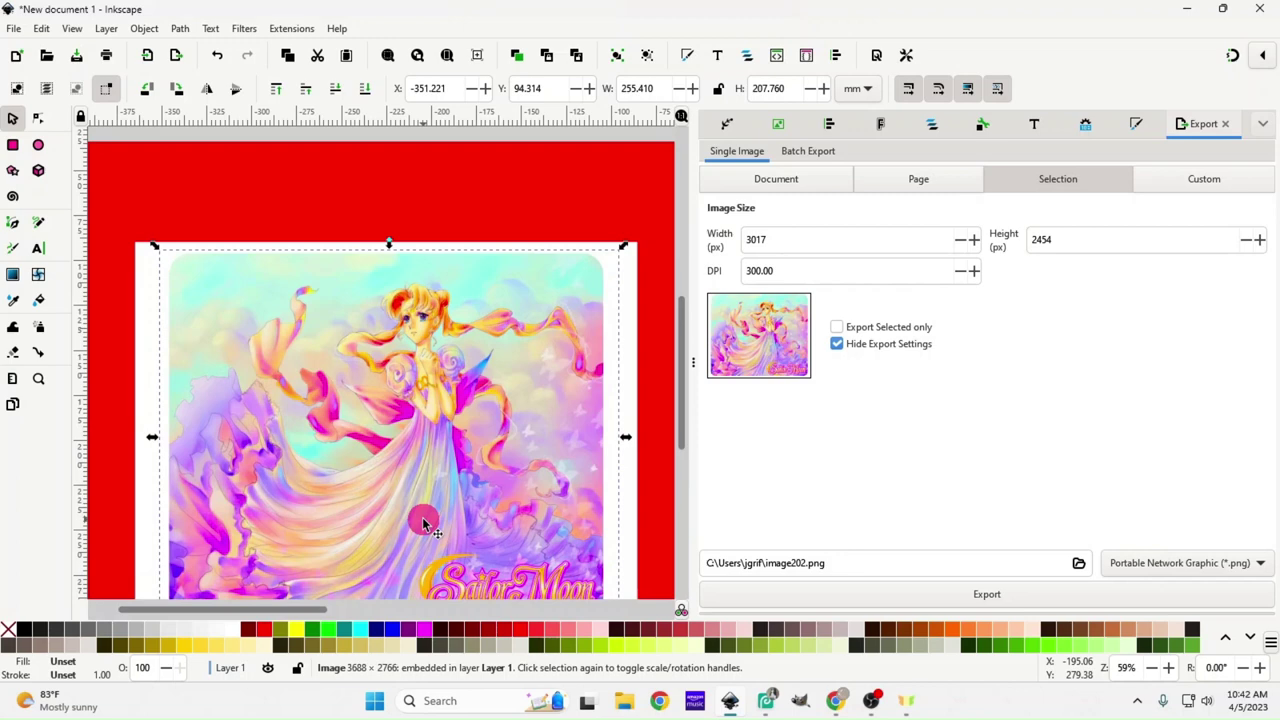
scroll(395, 587, down, 1)
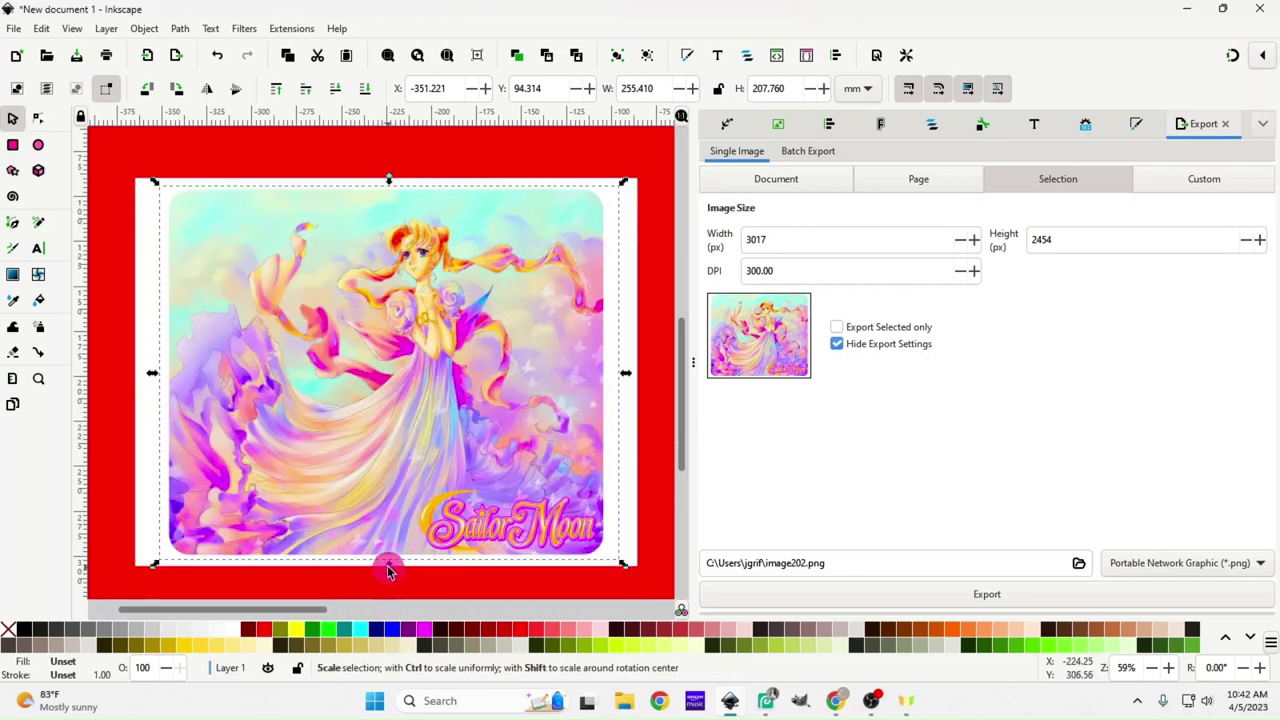
drag(389, 566, 389, 565)
Fine-tune the right edge and horizontal position to 253.185 × 205.535 mm at X -353.445, Y 94.314
click(405, 573)
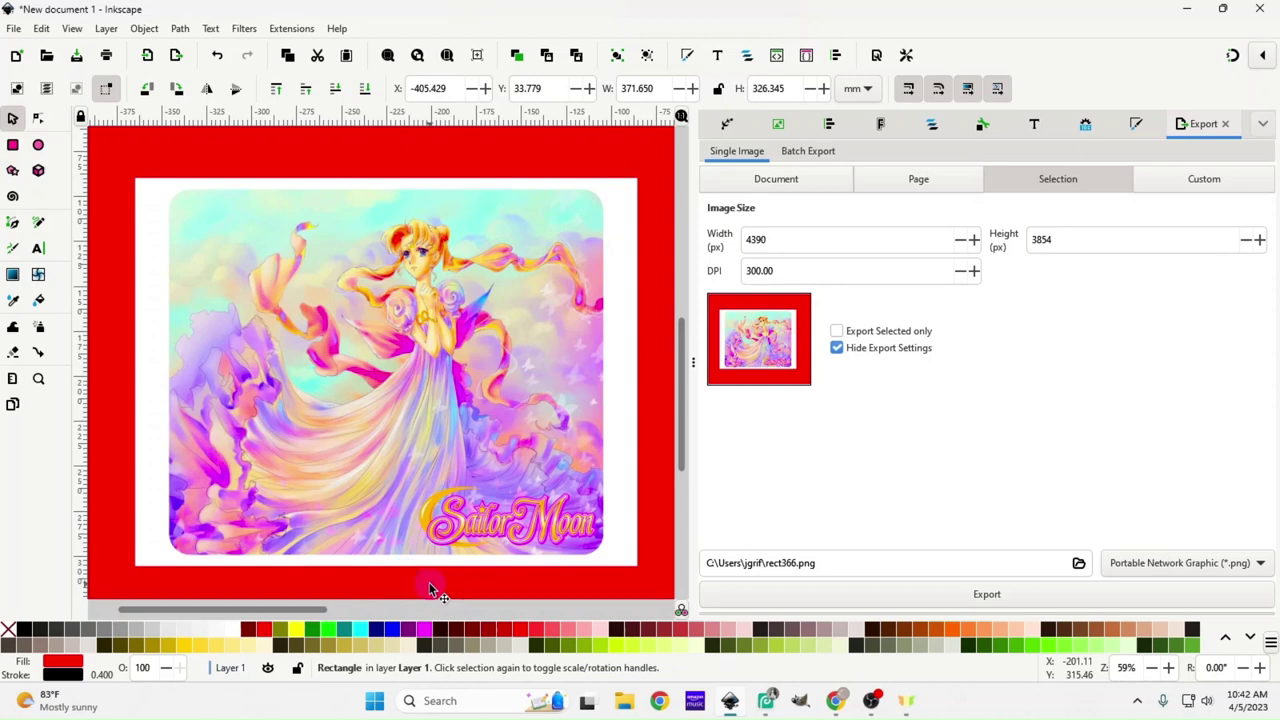
click(543, 394)
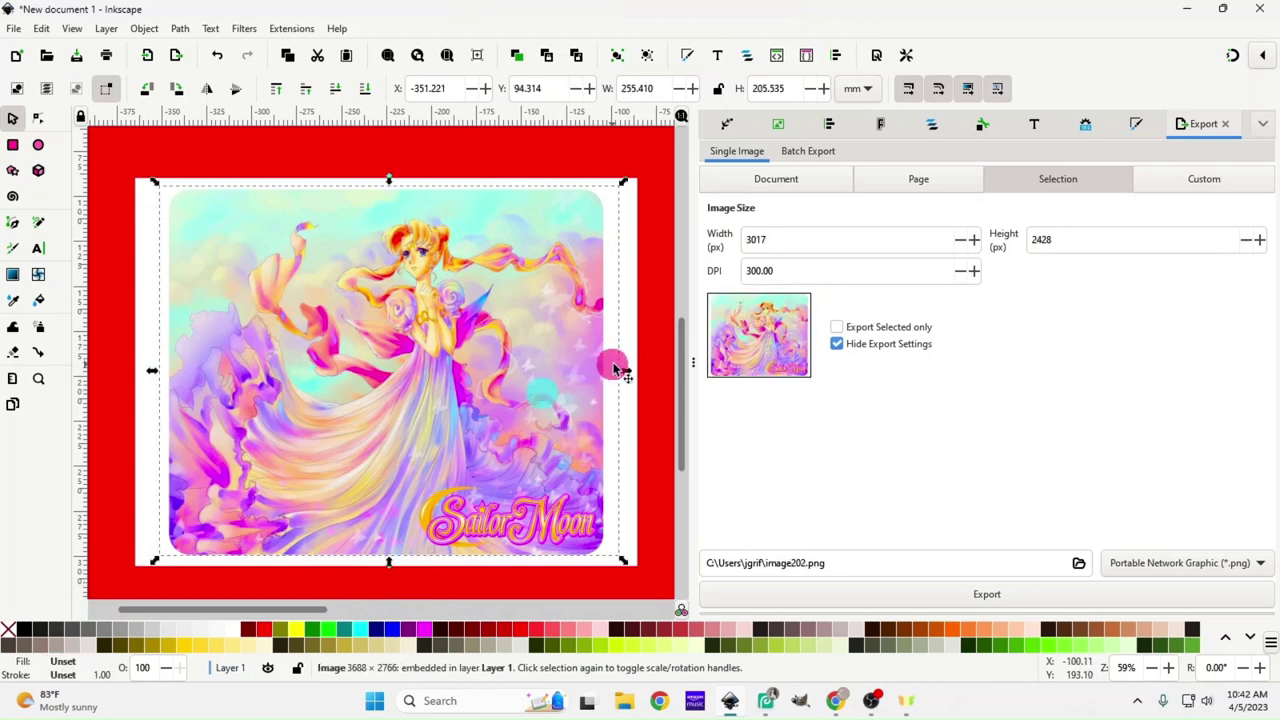
drag(628, 374, 618, 377)
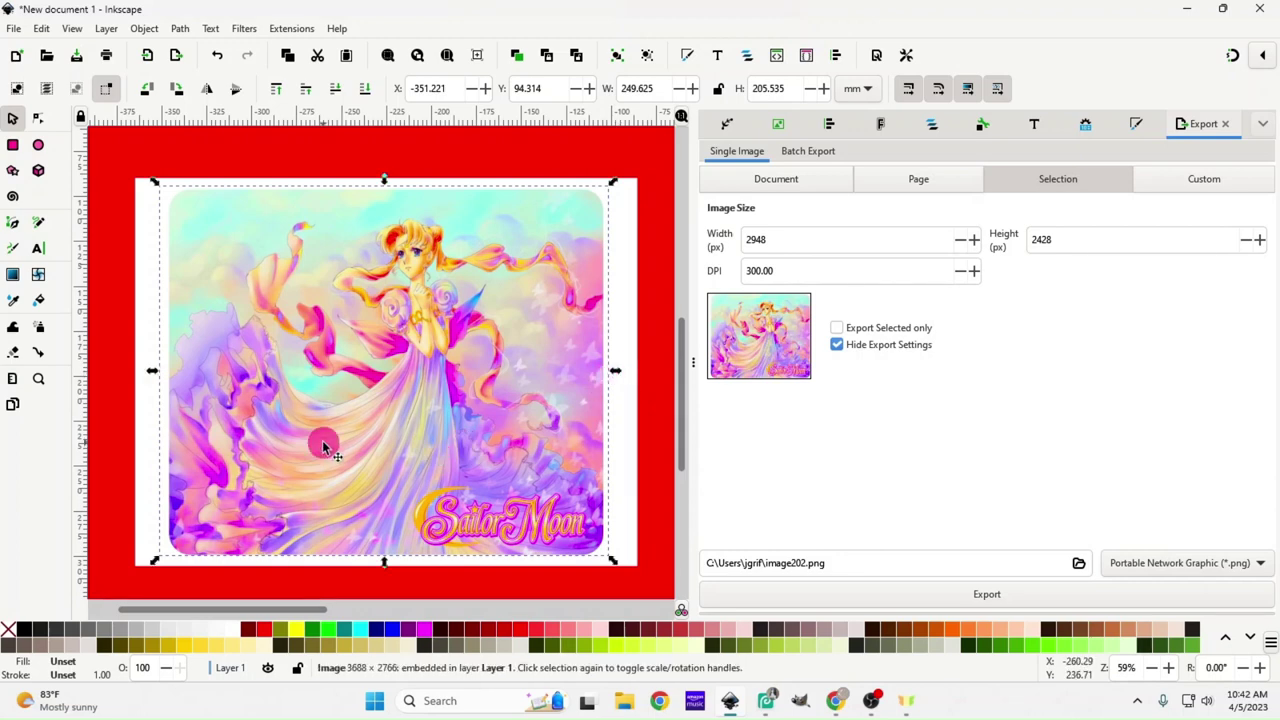
drag(321, 440, 315, 440)
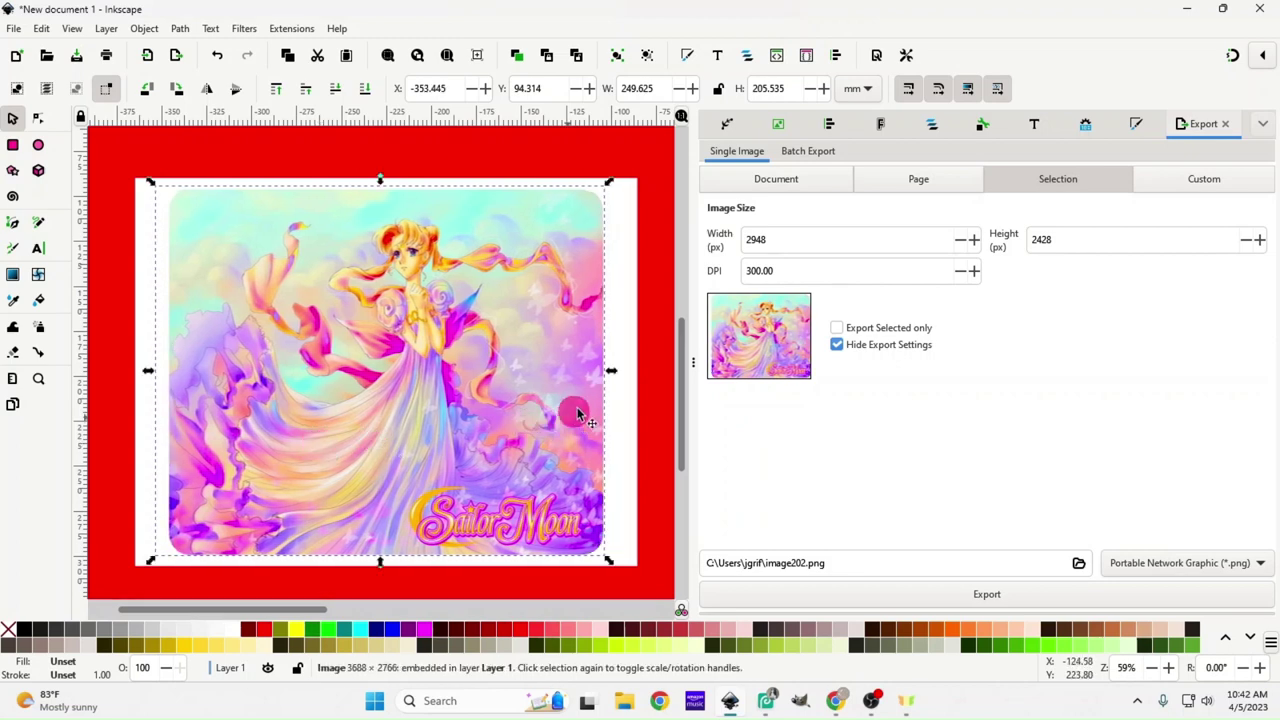
drag(613, 374, 618, 374)
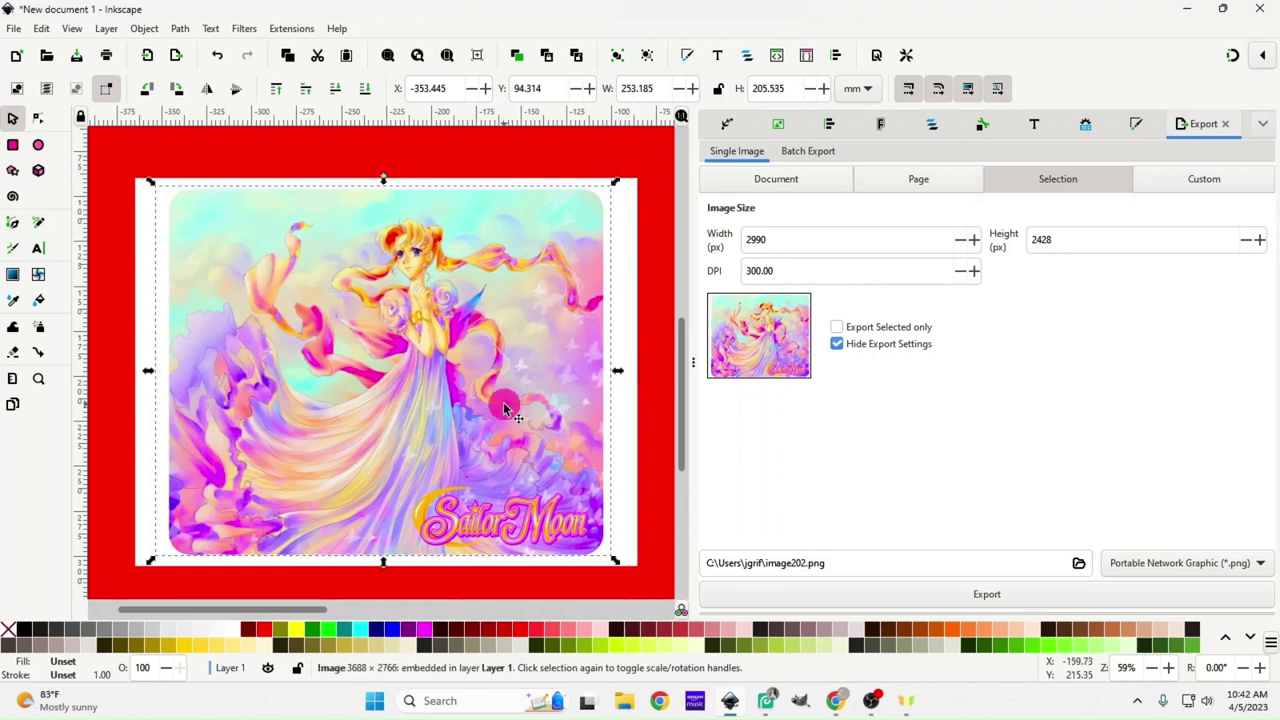
click(410, 150)
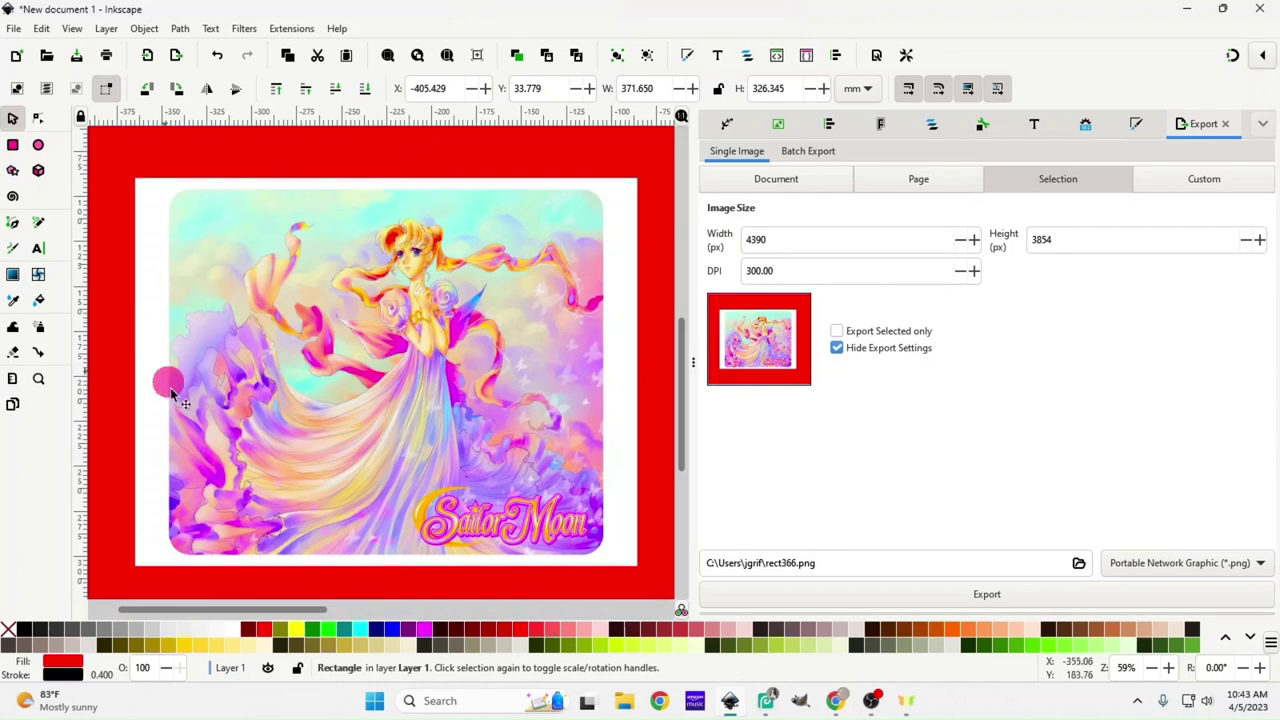
ctrl+scroll(513, 521, up, 3)
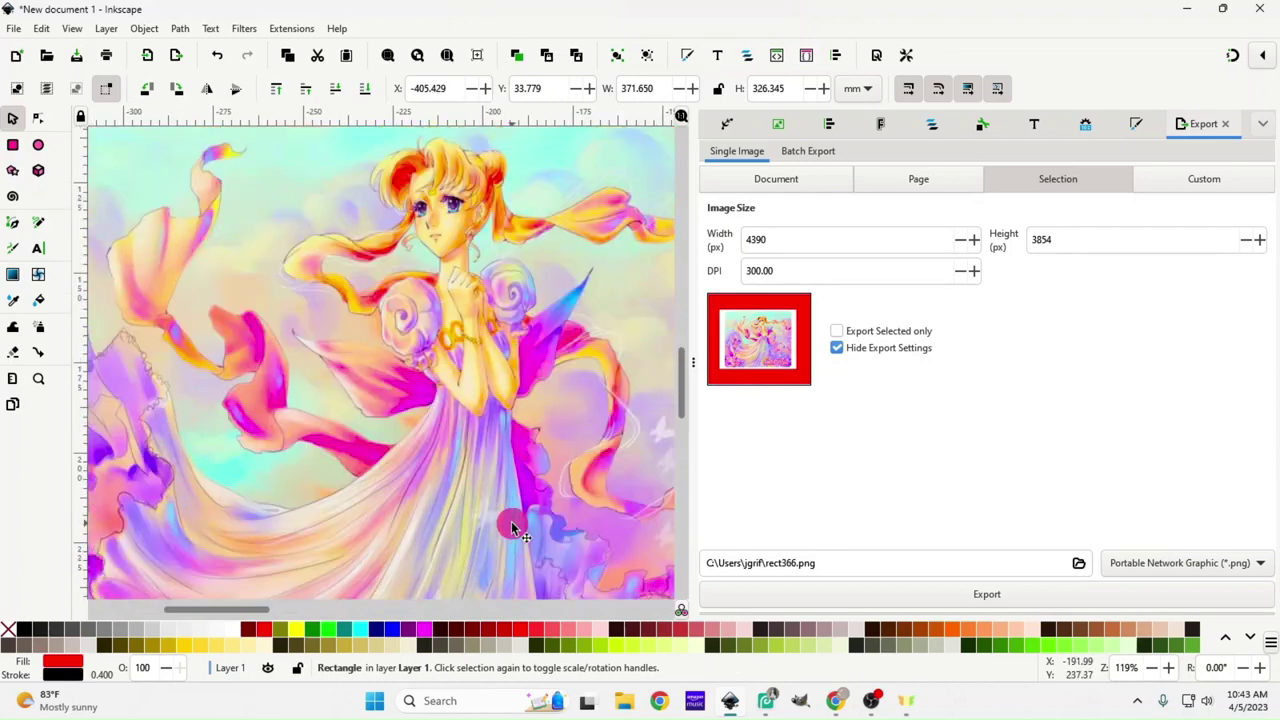
scroll(430, 478, up, 2)
drag(305, 608, 215, 606)
scroll(253, 490, down, 12)
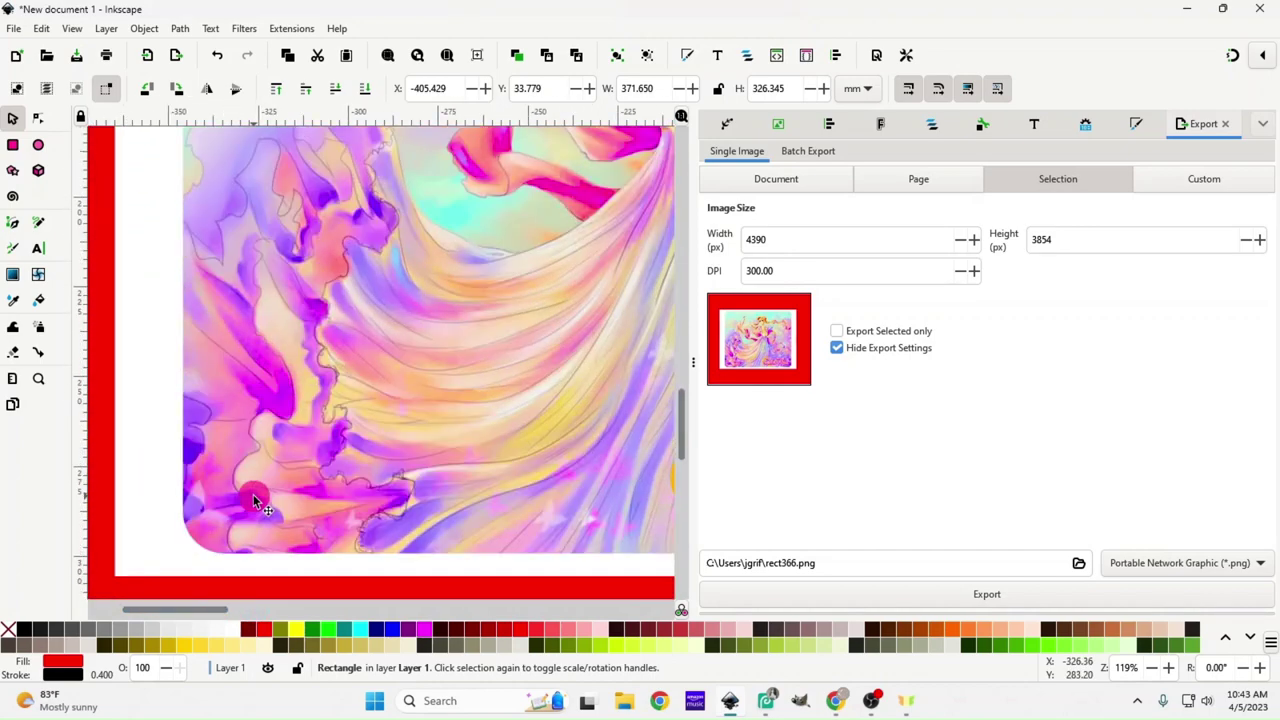
drag(195, 617, 298, 609)
scroll(526, 486, up, 12)
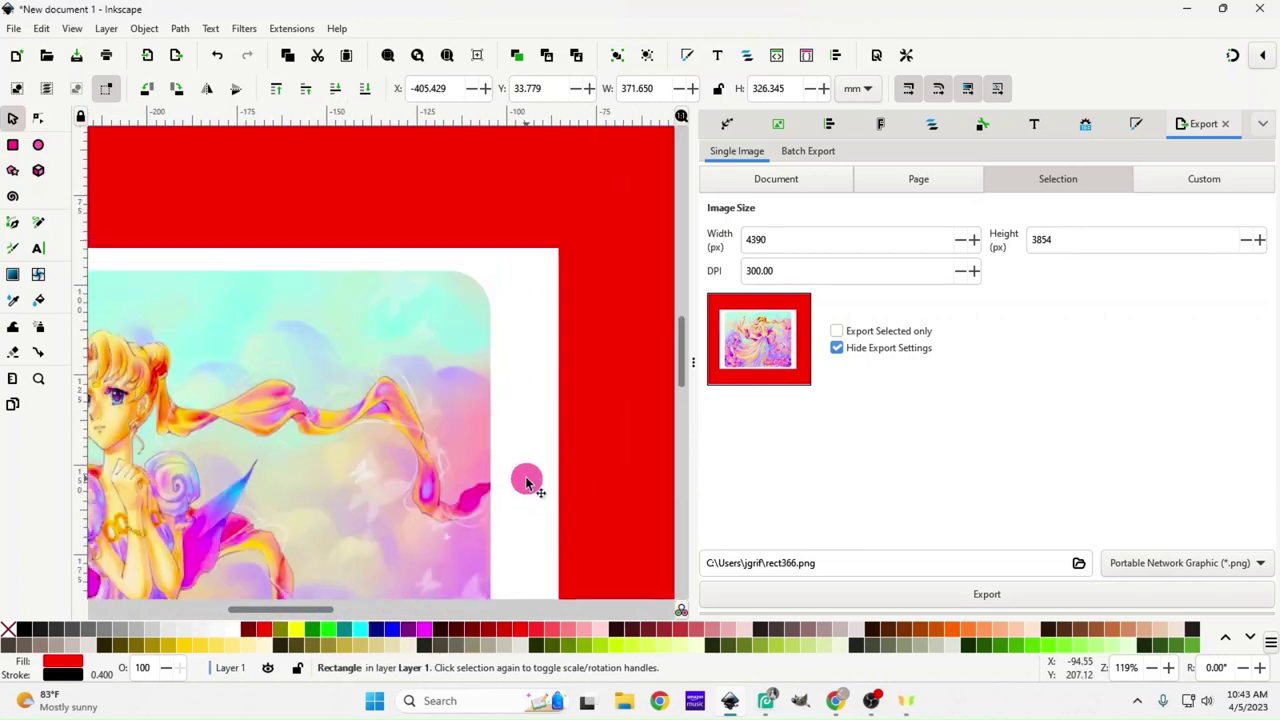
scroll(526, 486, down, 5)
scroll(384, 591, right, 2)
scroll(384, 591, down, 1)
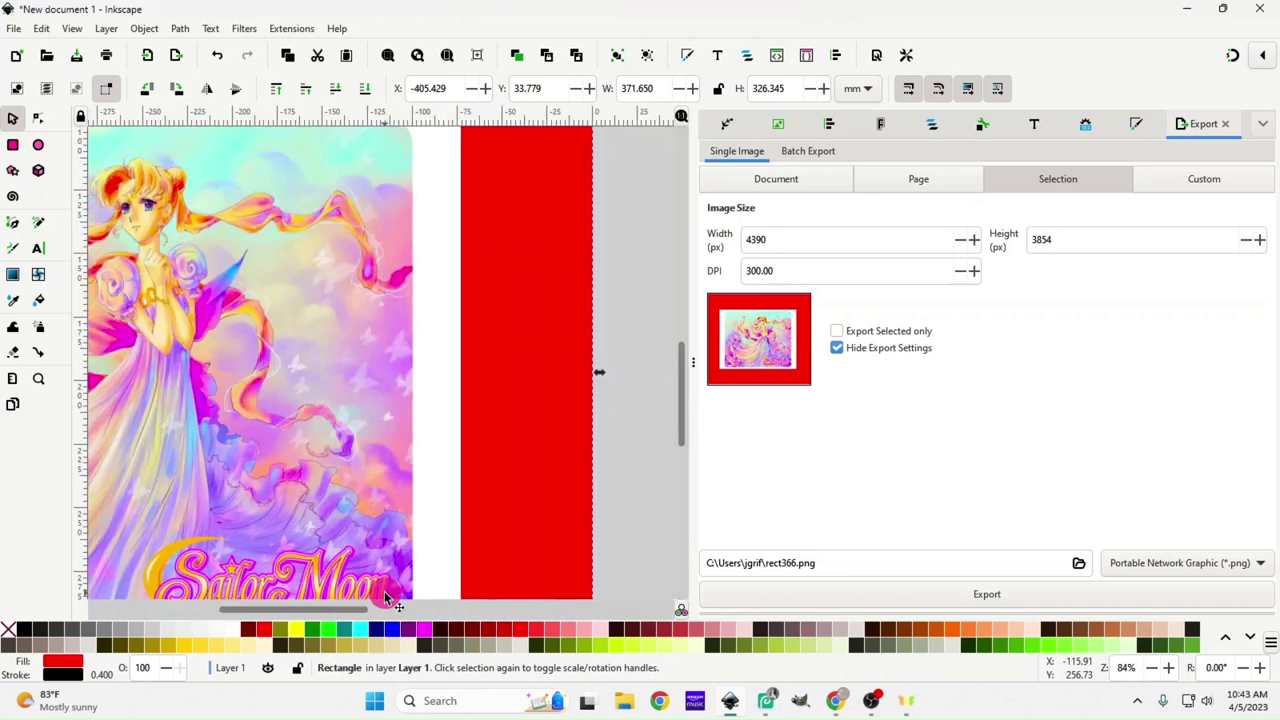
scroll(384, 591, down, 2)
drag(309, 608, 266, 610)
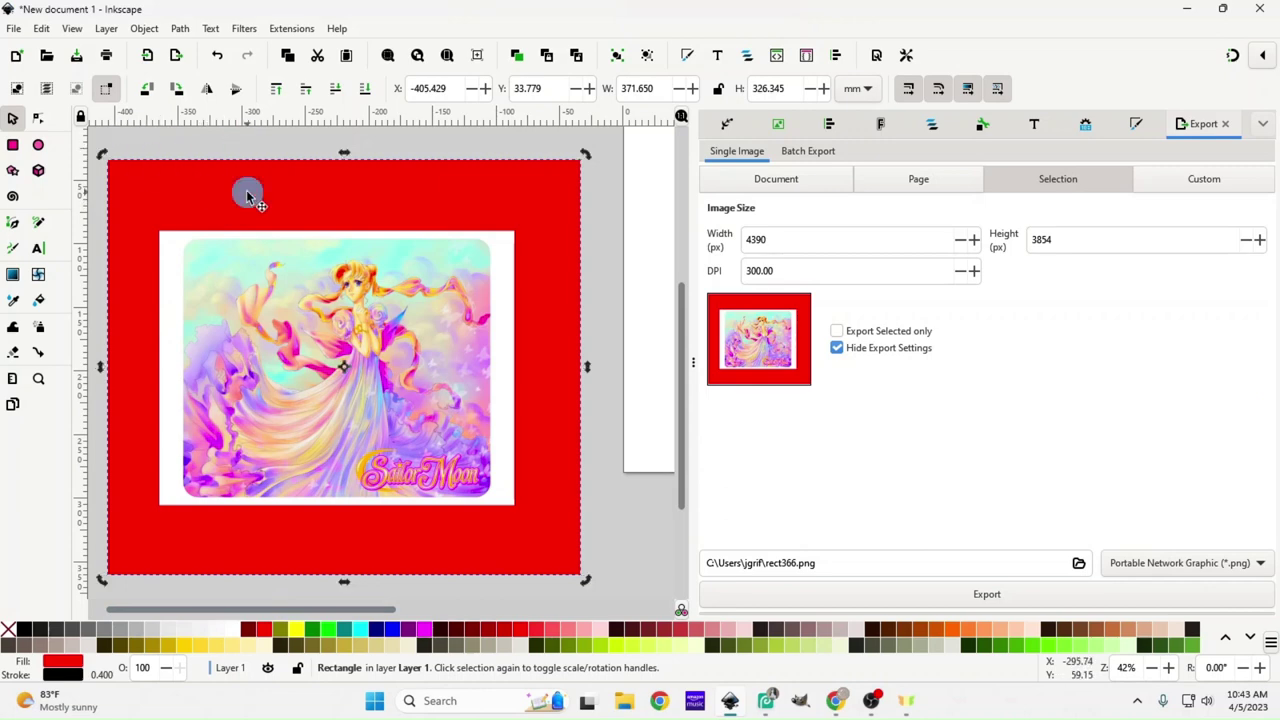
Delete the red background rectangle and group the artwork and template together
key(Delete)
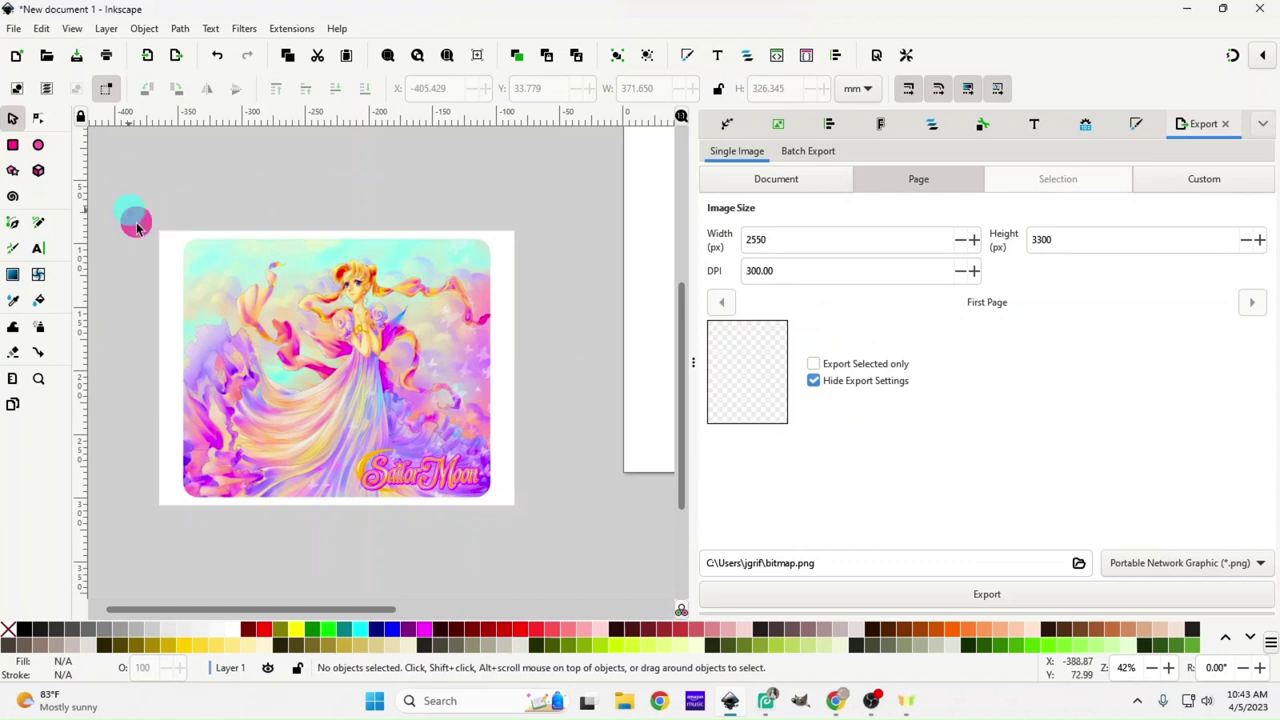
drag(128, 210, 563, 529)
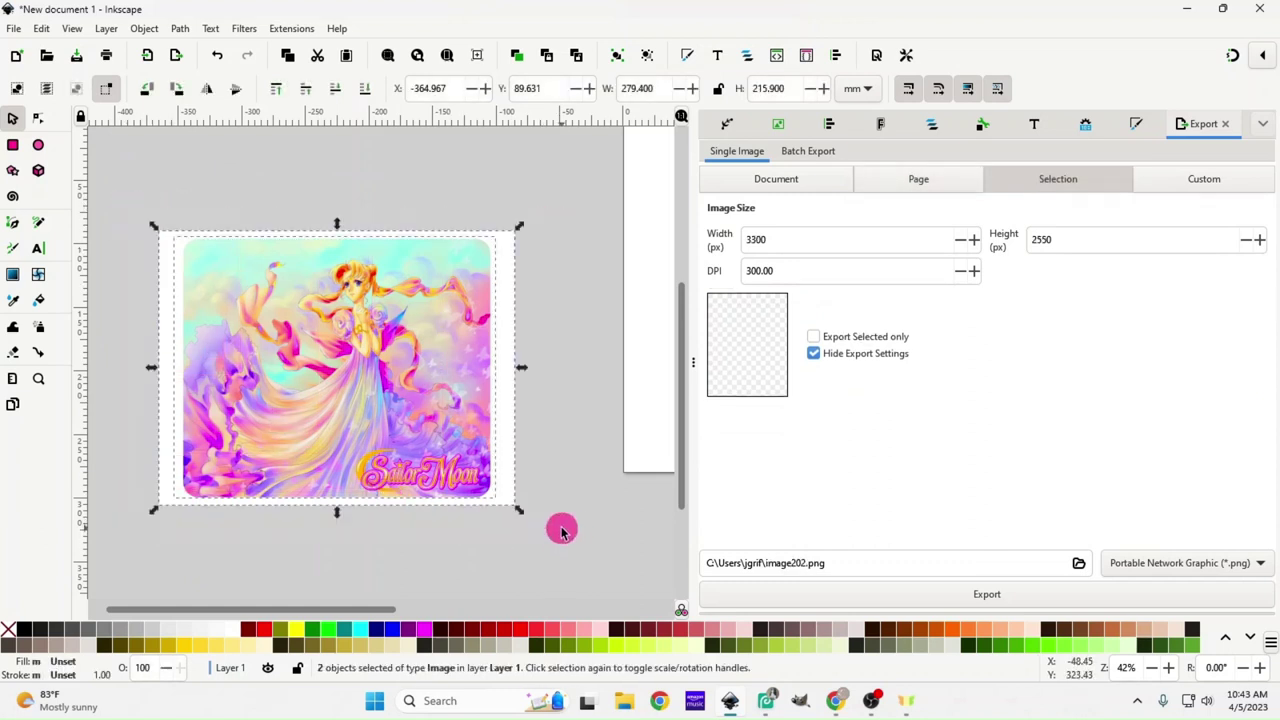
right_click(394, 398)
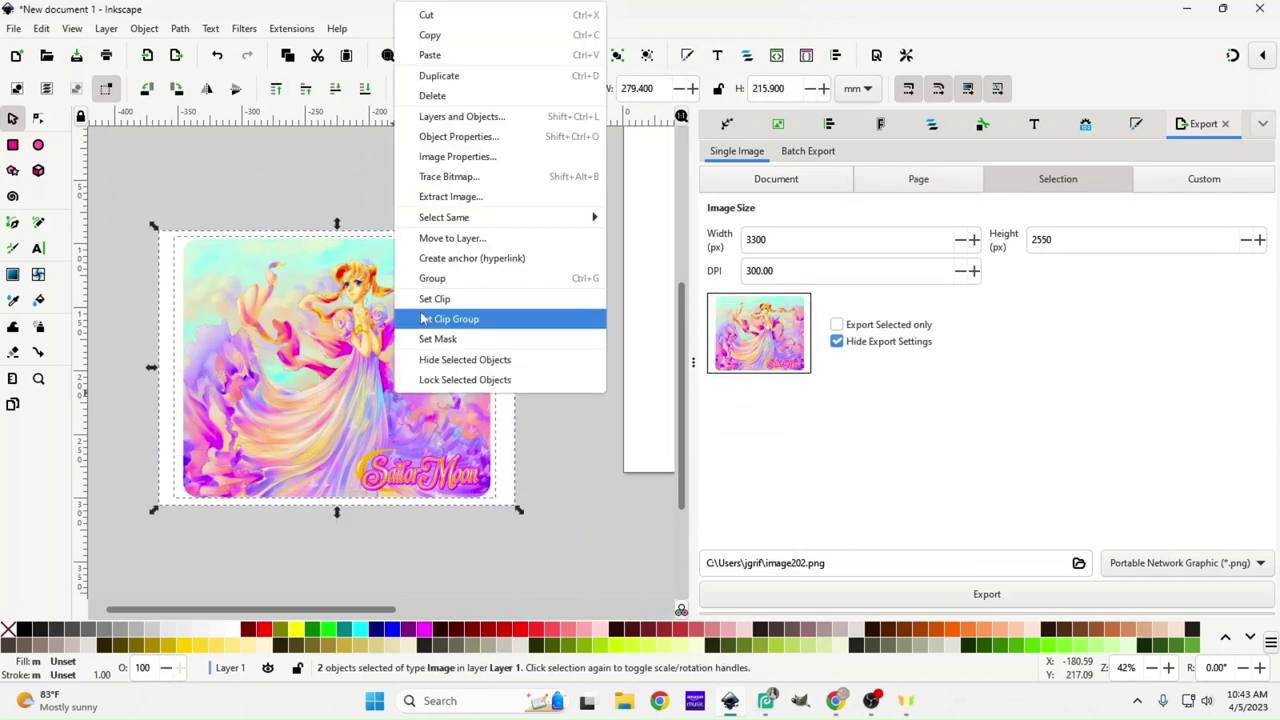
click(433, 272)
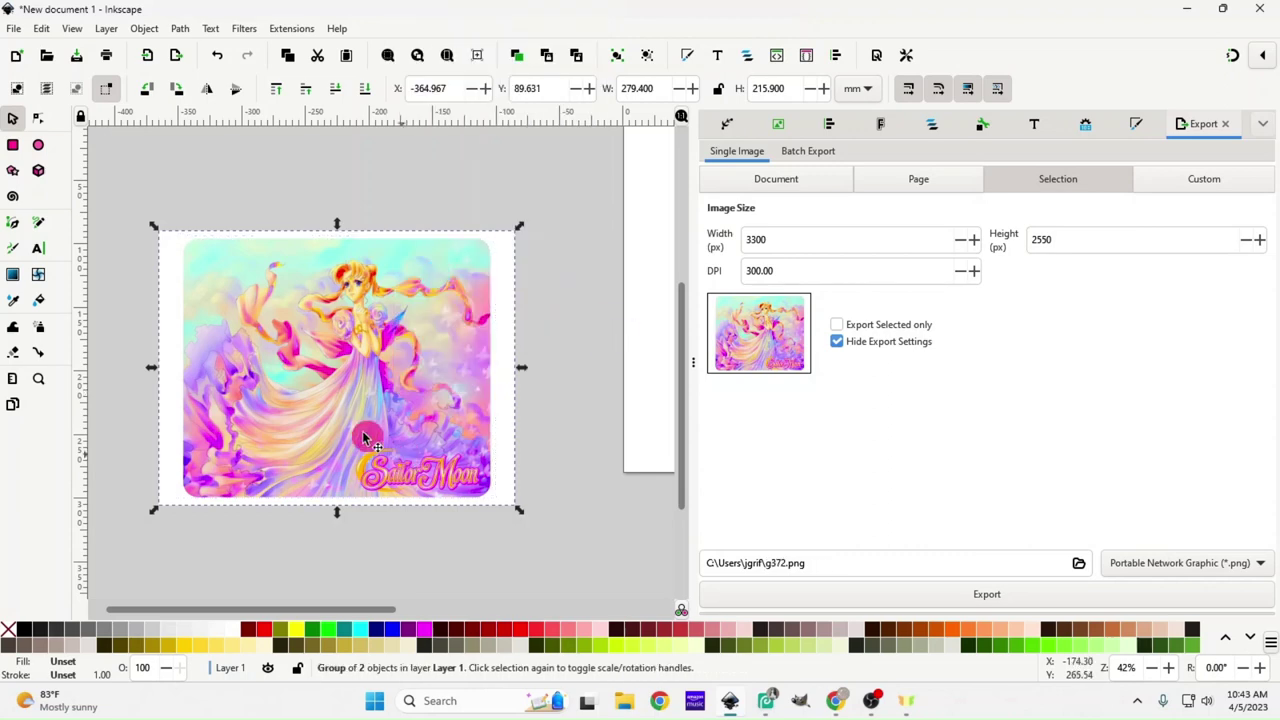
Rotate the group 90° clockwise to portrait (215.900 × 279.400 mm) and move it onto the page
drag(483, 398, 483, 364)
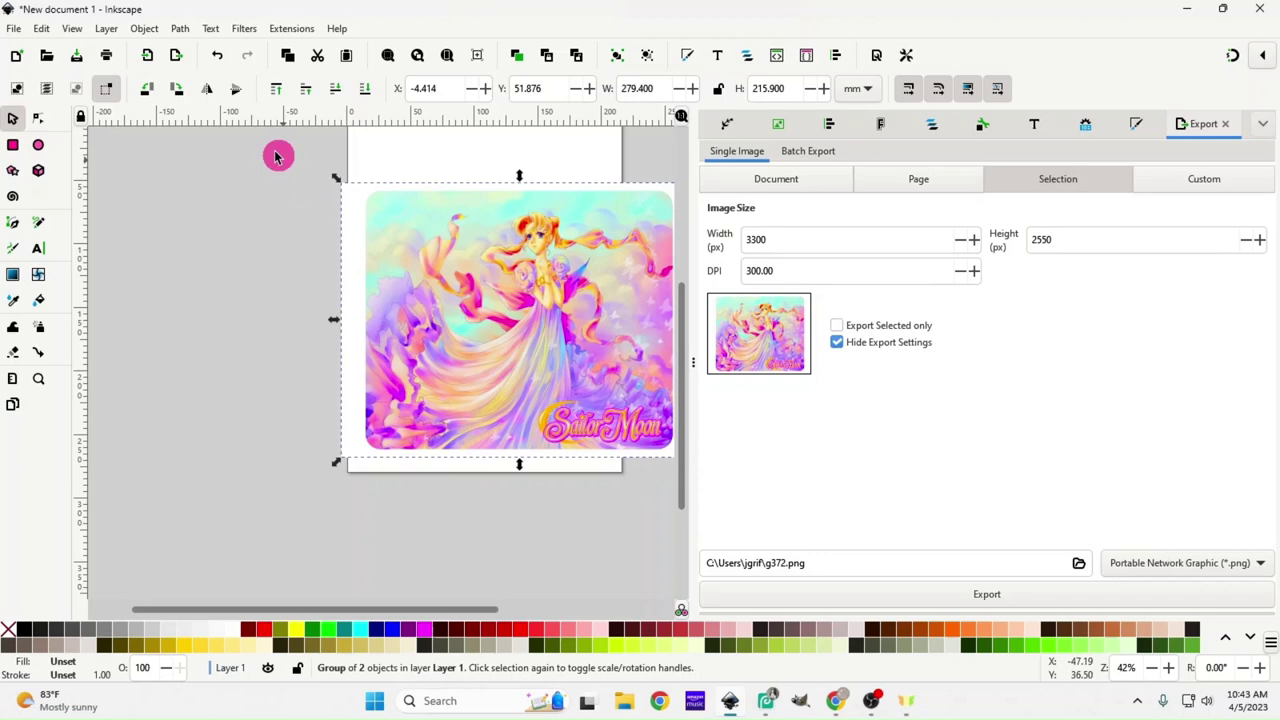
click(176, 90)
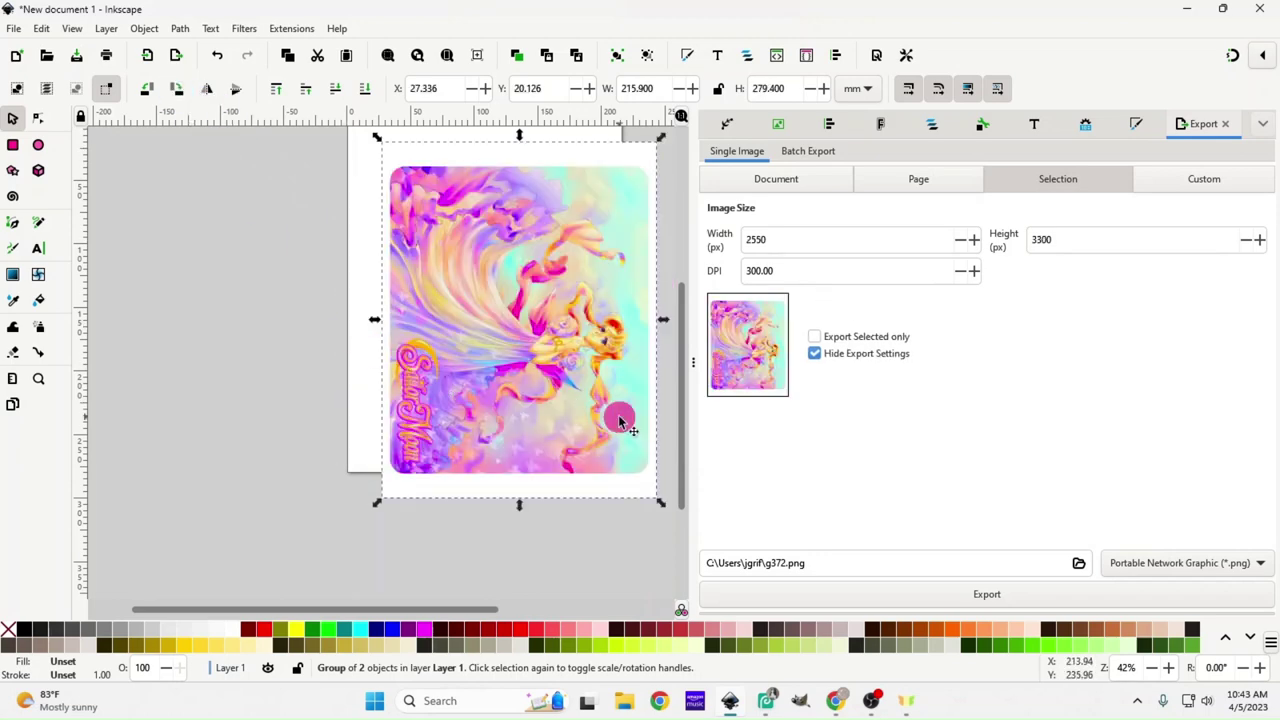
mouse_move(558, 402)
mouse_down()
mouse_move(515, 370)
mouse_move(535, 428)
mouse_move(560, 420)
mouse_up()
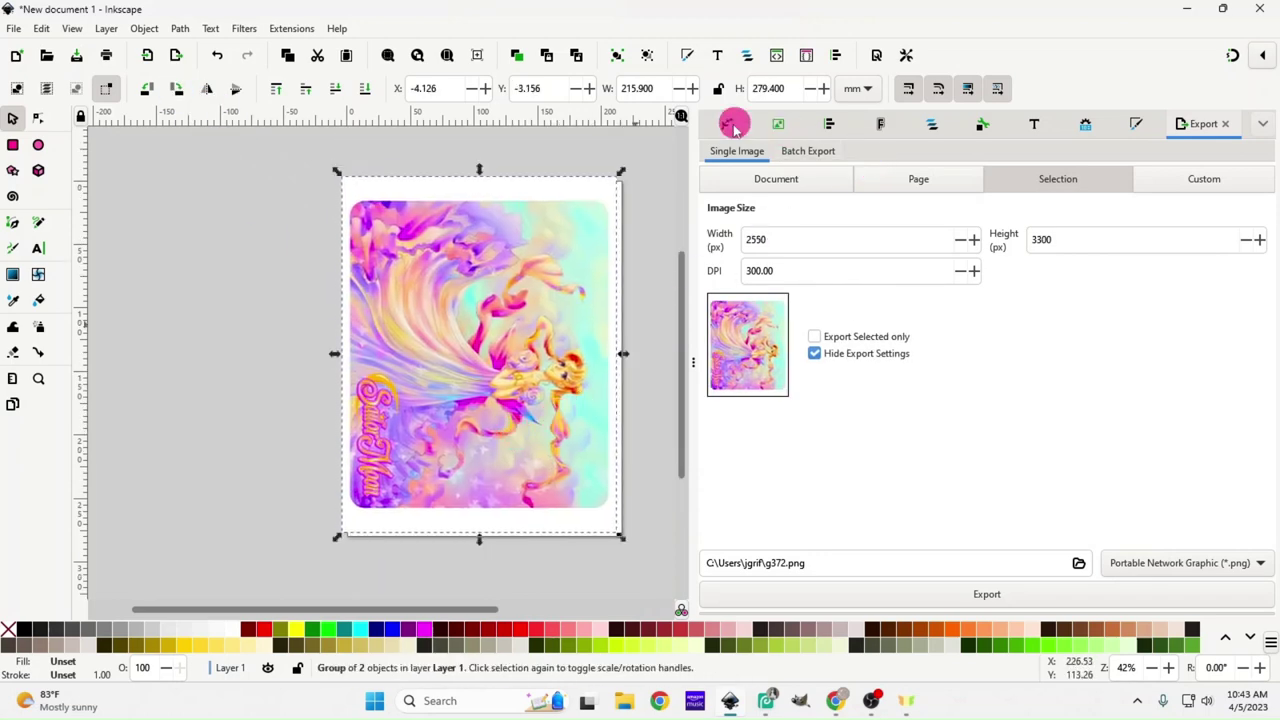
Align the group relative to Page, centred both horizontally and vertically at X 0, Y 0
click(831, 126)
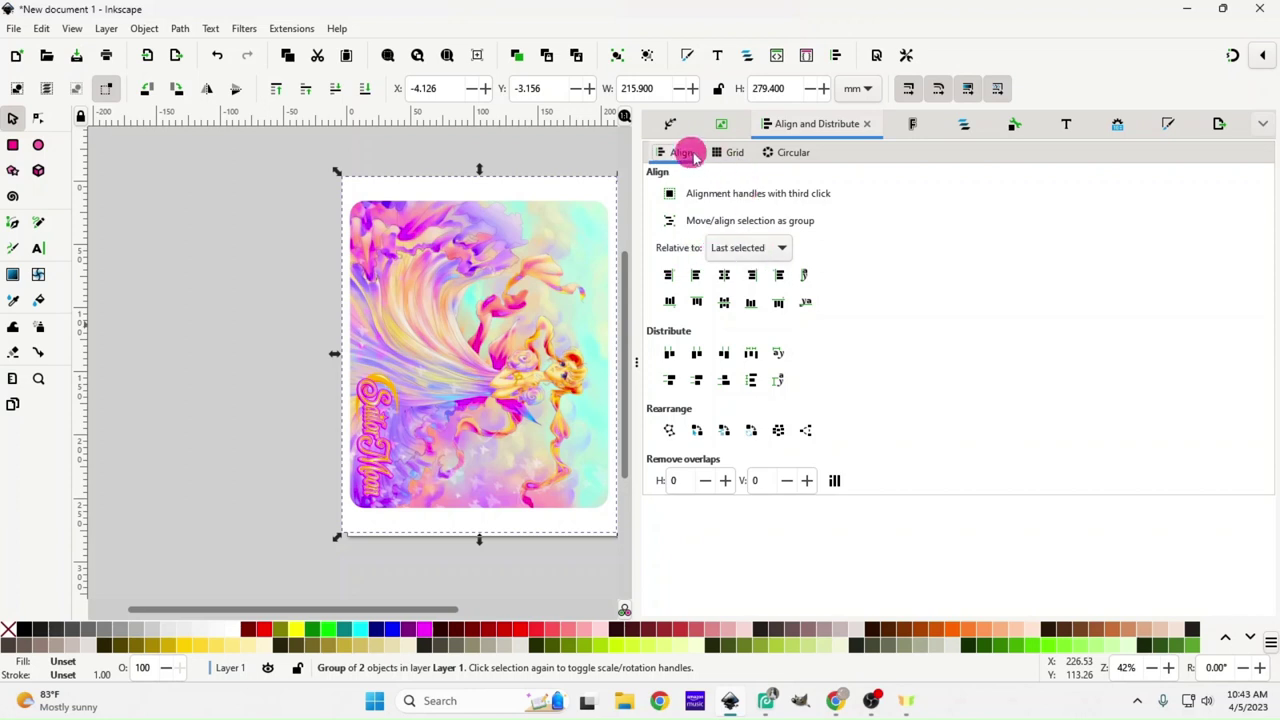
click(735, 152)
click(797, 153)
click(735, 152)
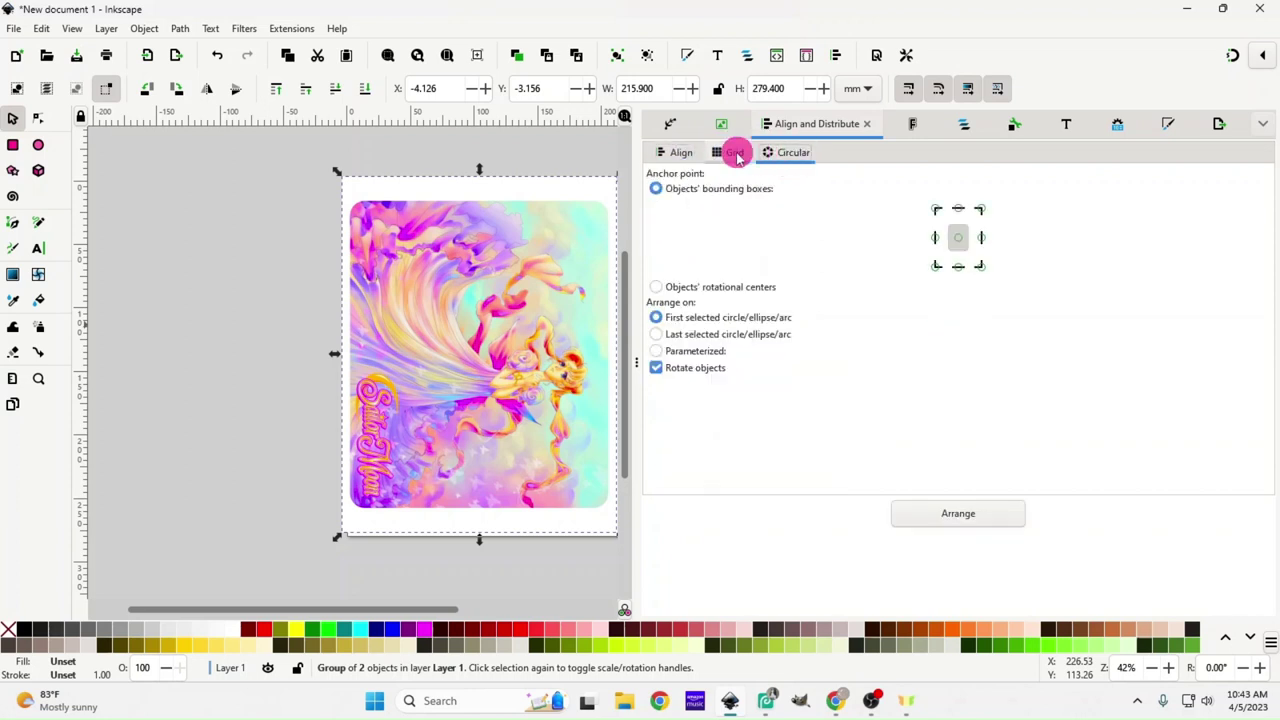
click(672, 153)
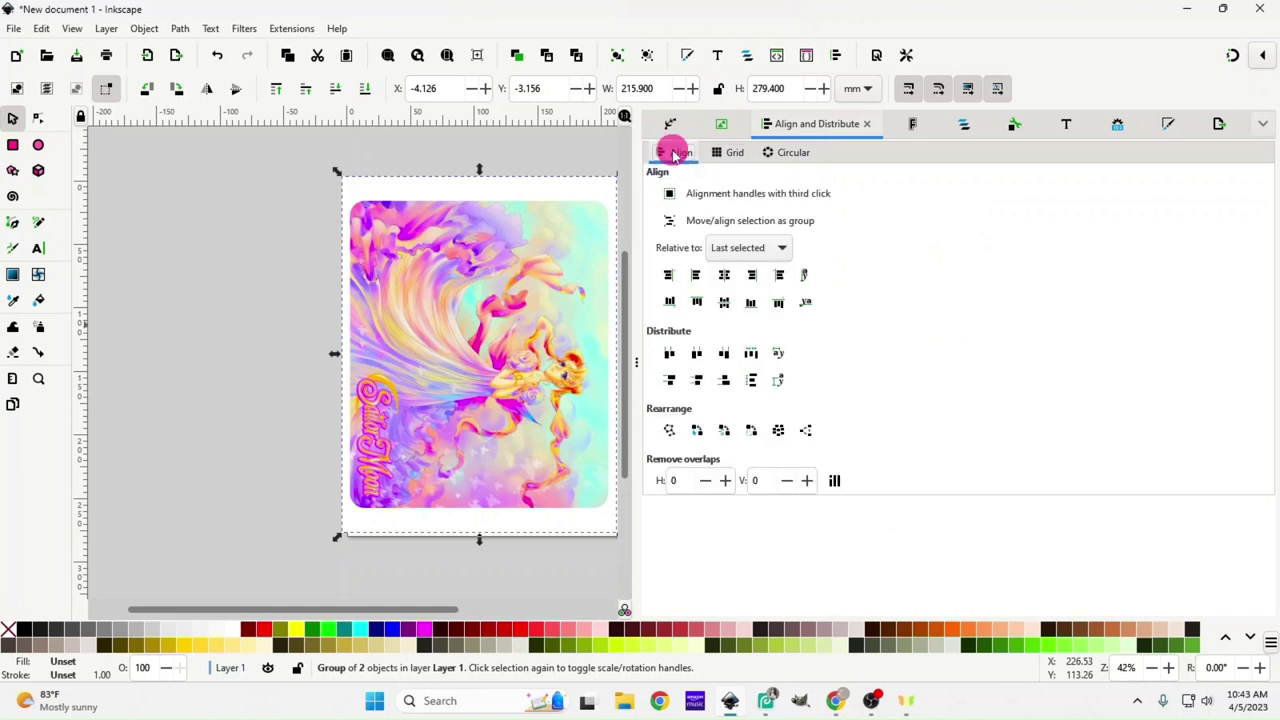
click(766, 248)
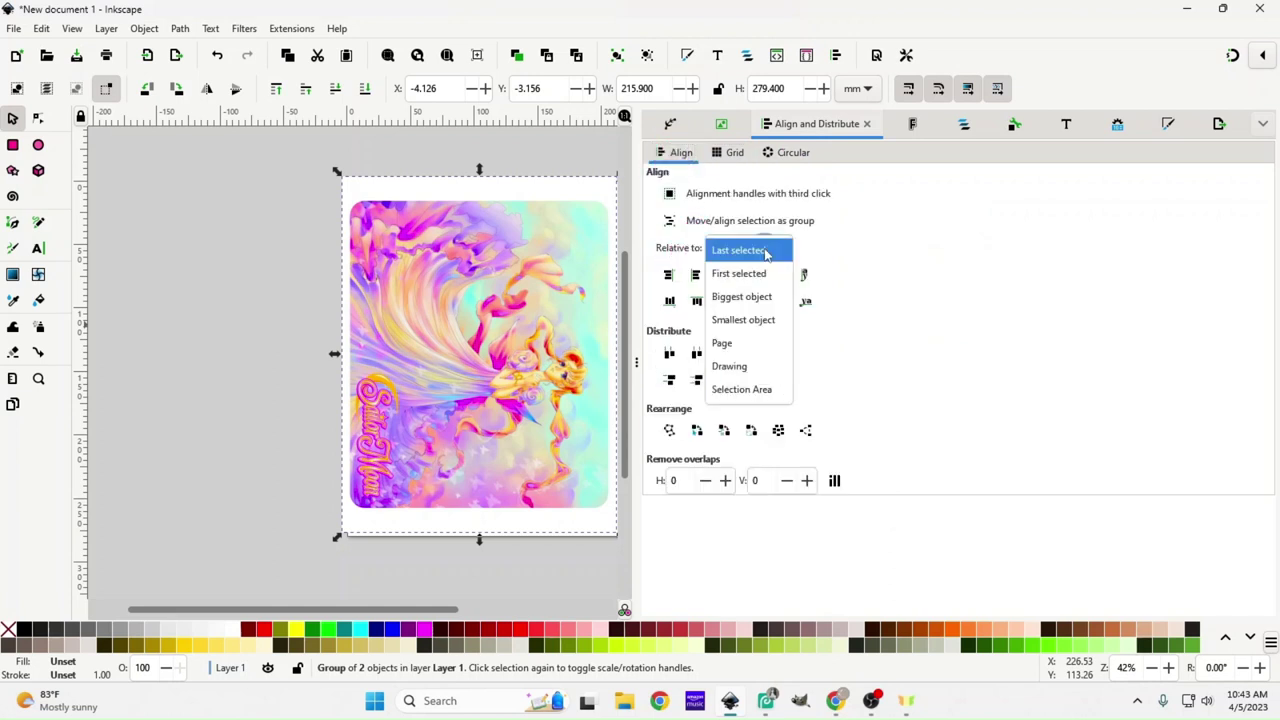
click(750, 343)
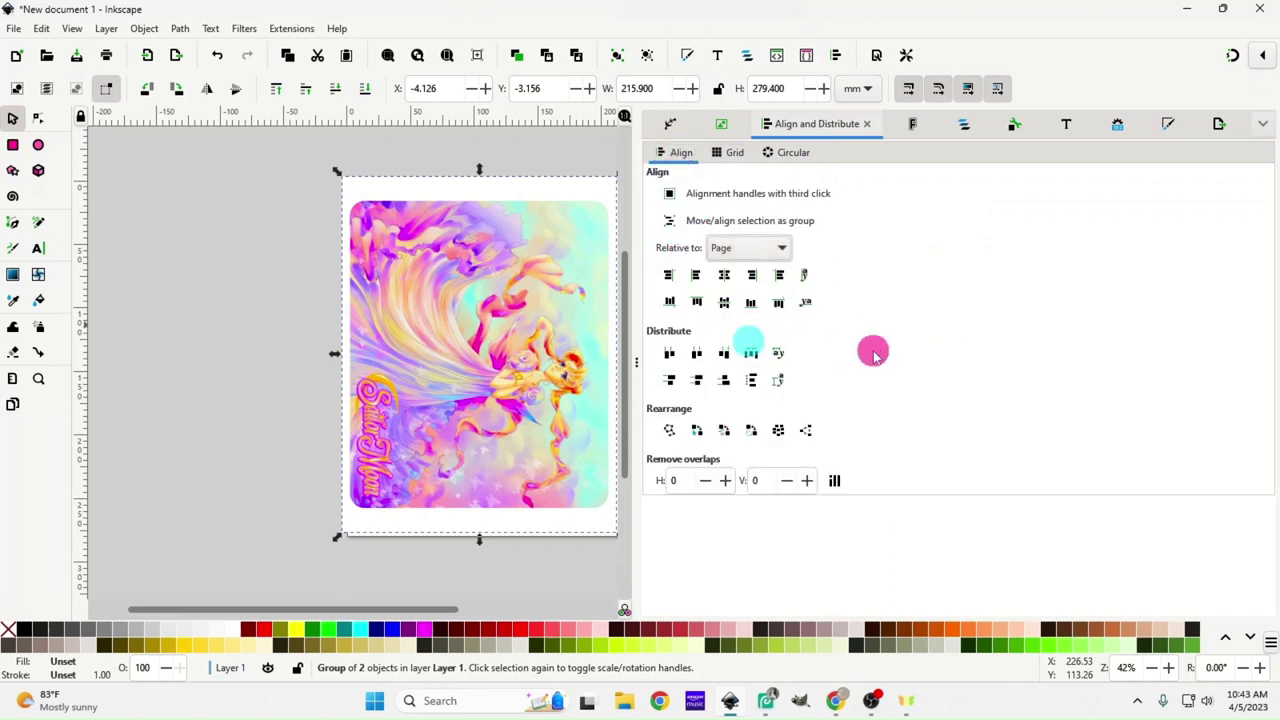
click(726, 278)
click(724, 303)
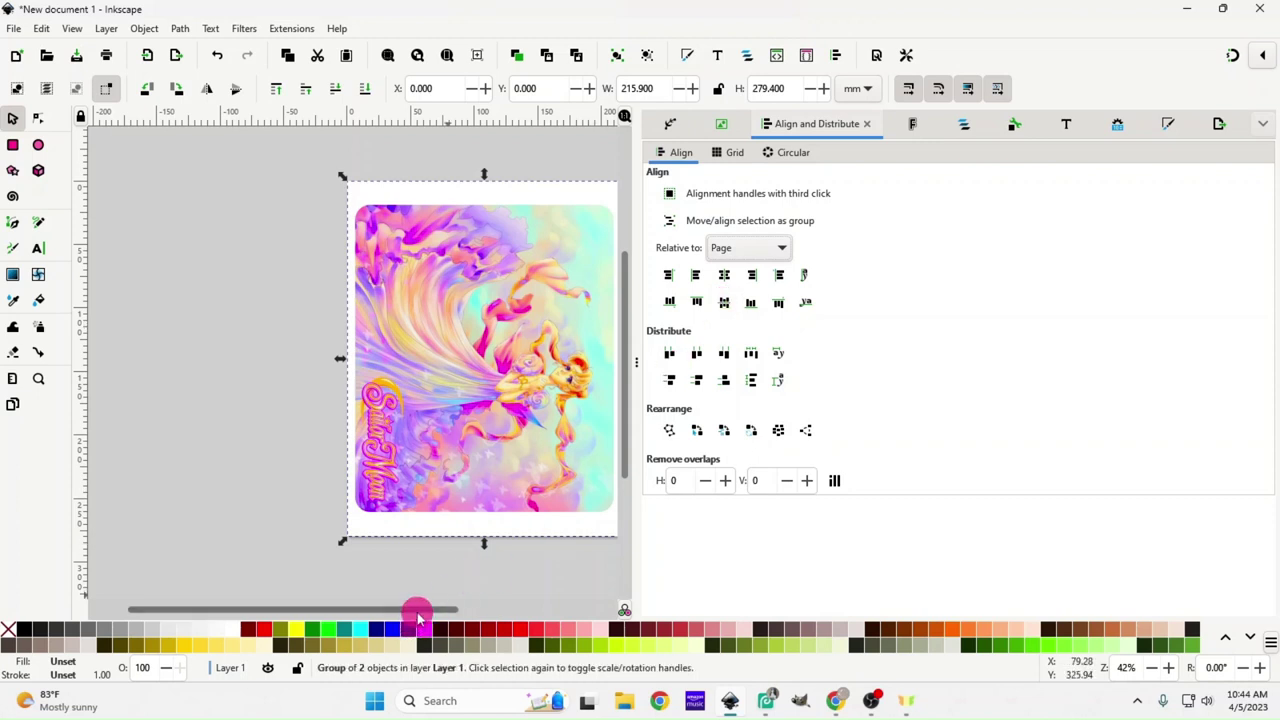
drag(417, 611, 469, 610)
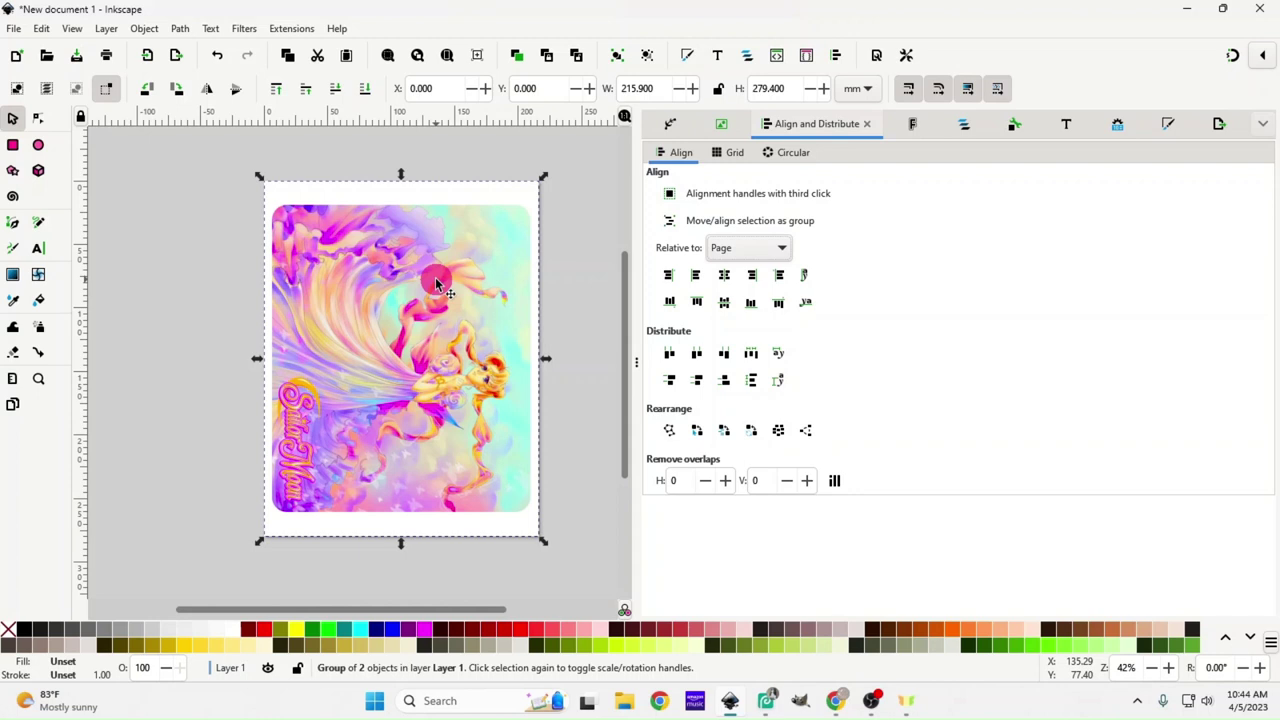
Start printing and open the printer's Printing Preferences via More settings
click(13, 30)
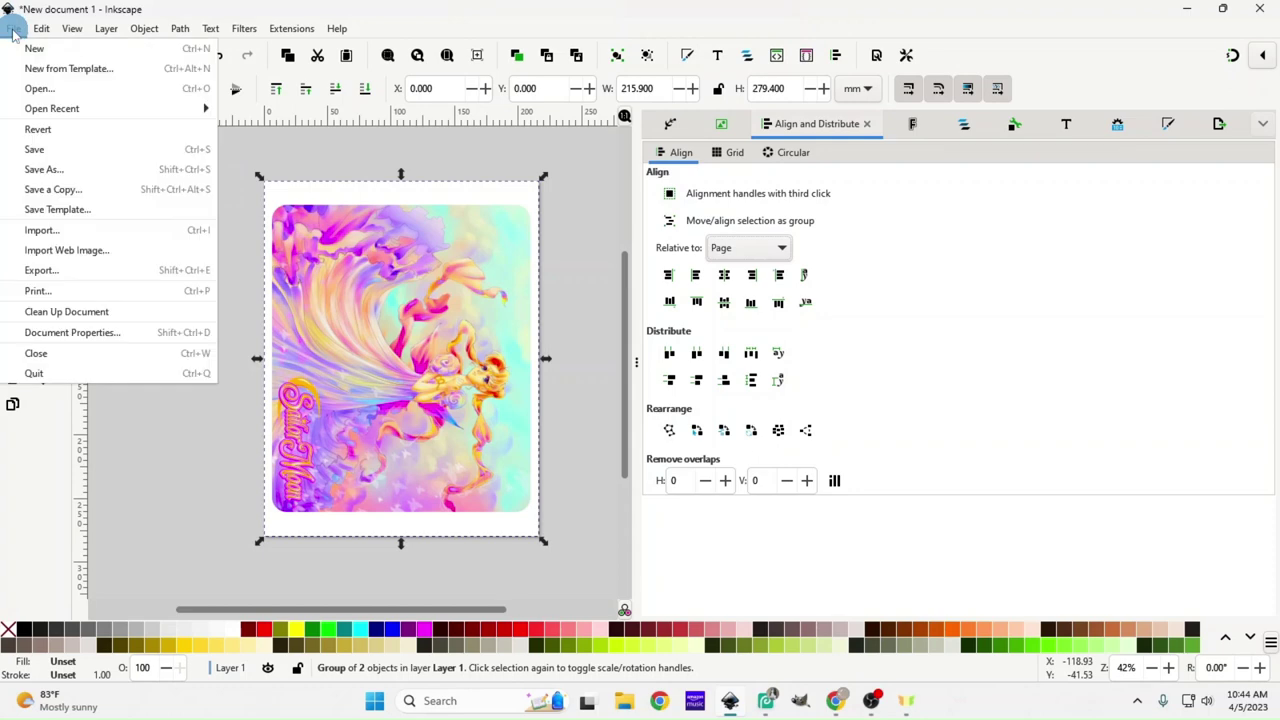
click(13, 30)
click(41, 28)
click(13, 28)
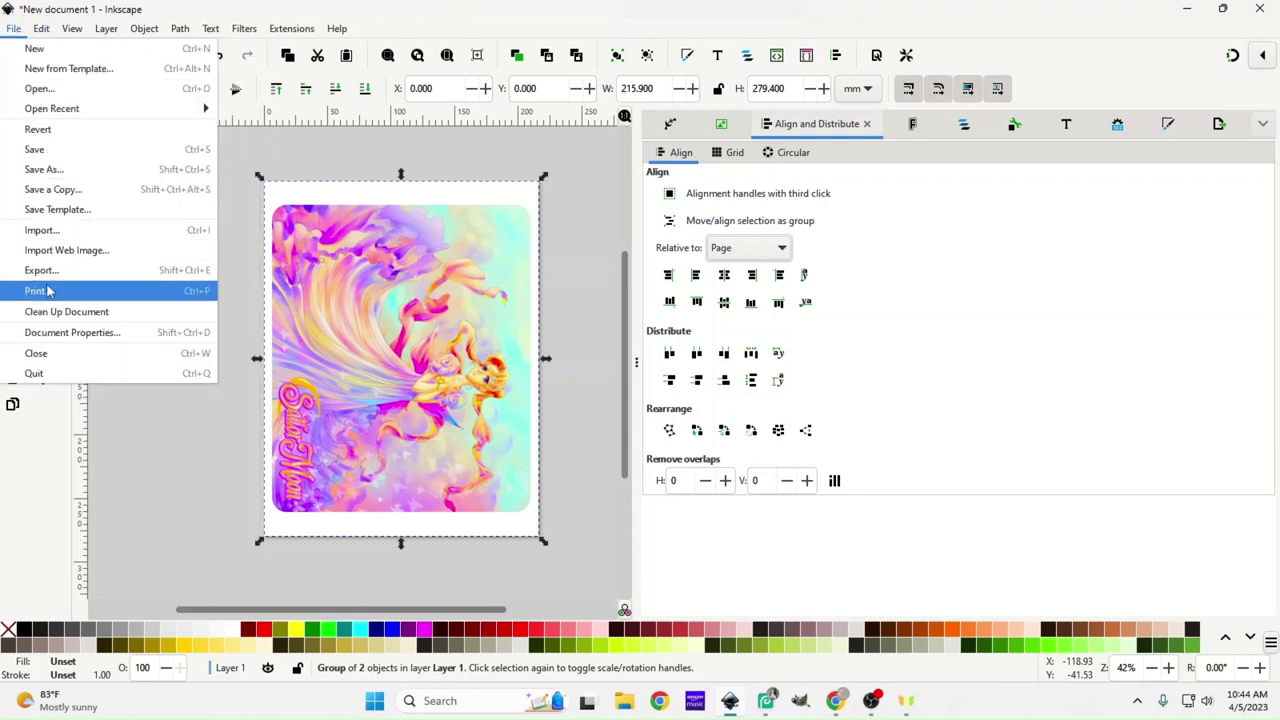
click(42, 292)
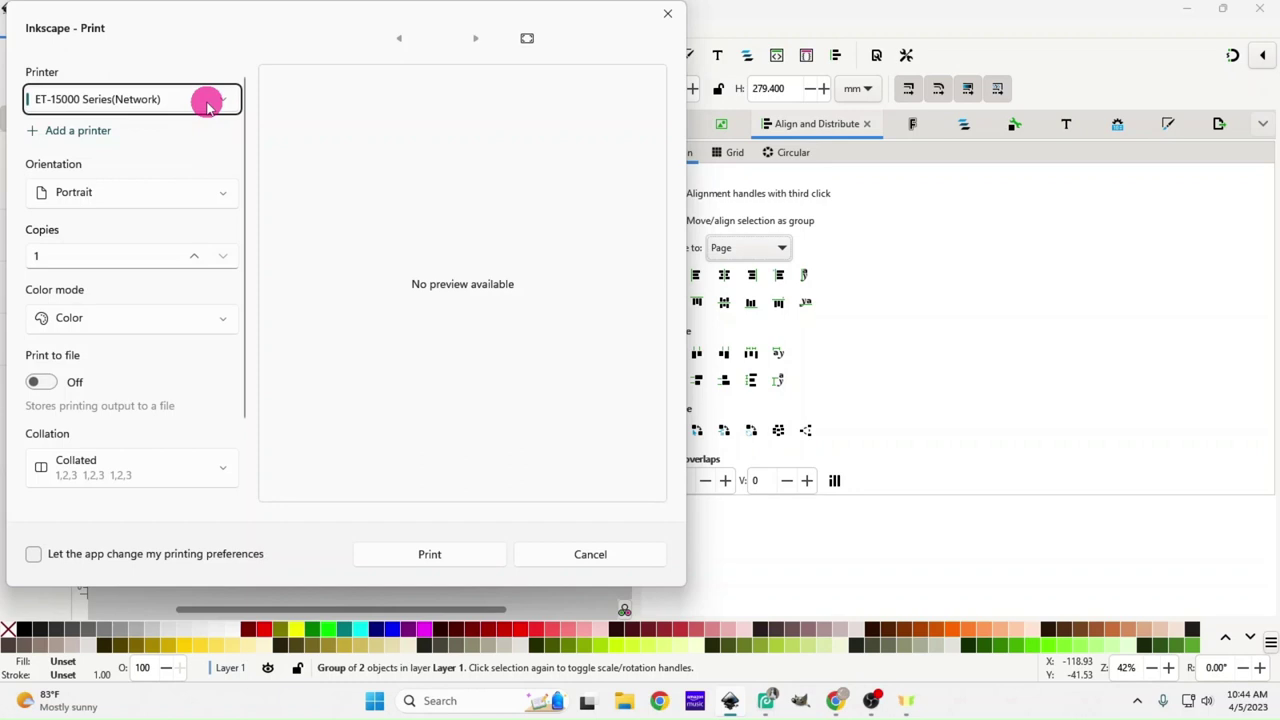
scroll(110, 480, down, 2)
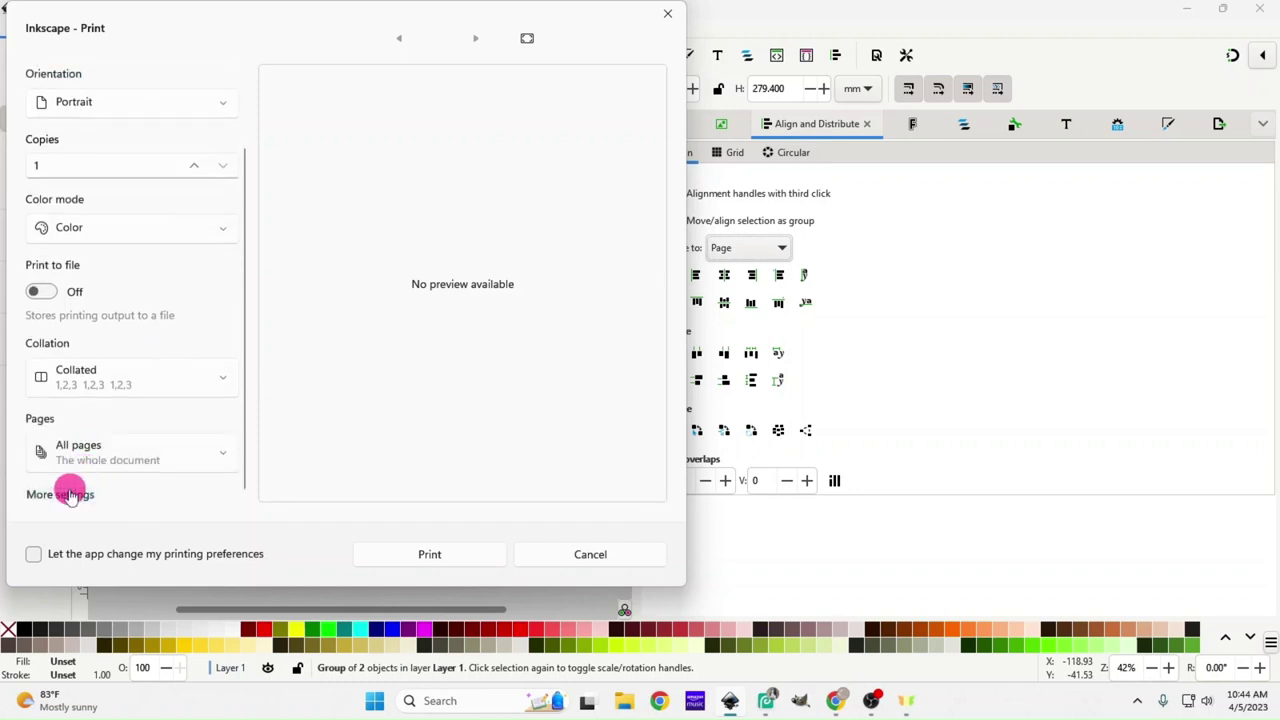
click(70, 496)
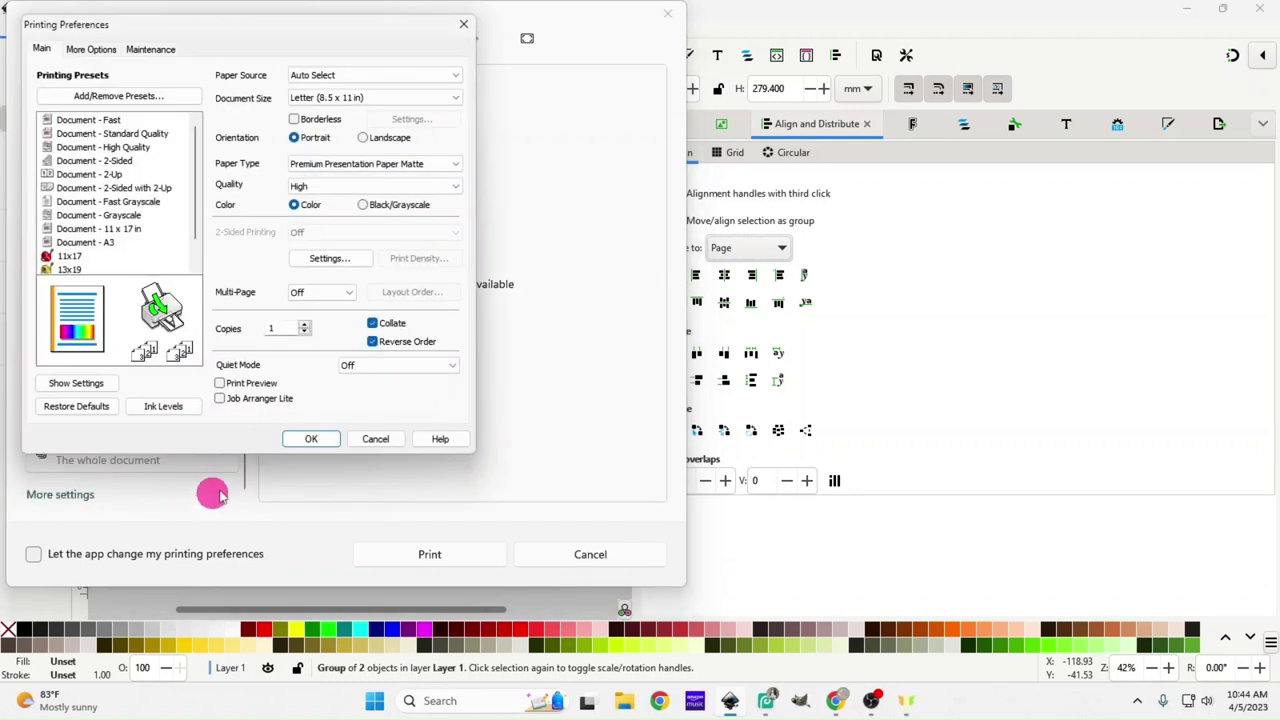
Set paper source to Paper Cassette, portrait orientation, and paper type Presentation Paper Matte
click(354, 75)
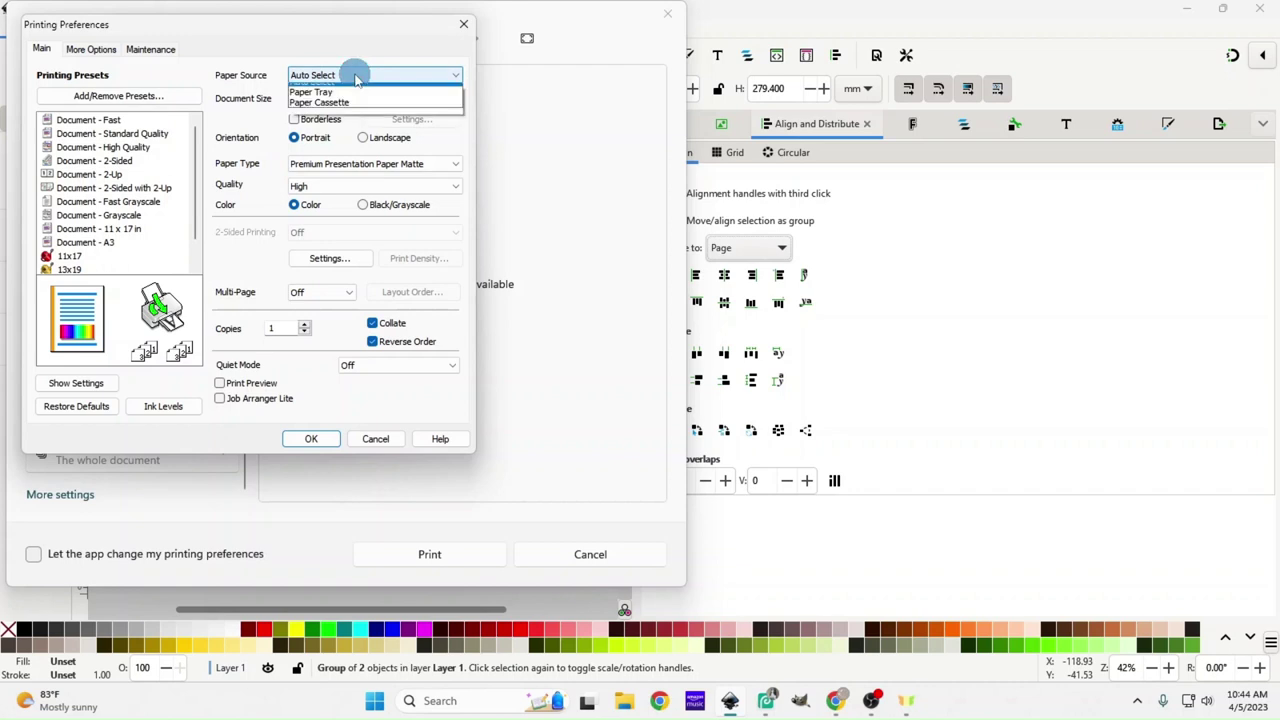
click(343, 112)
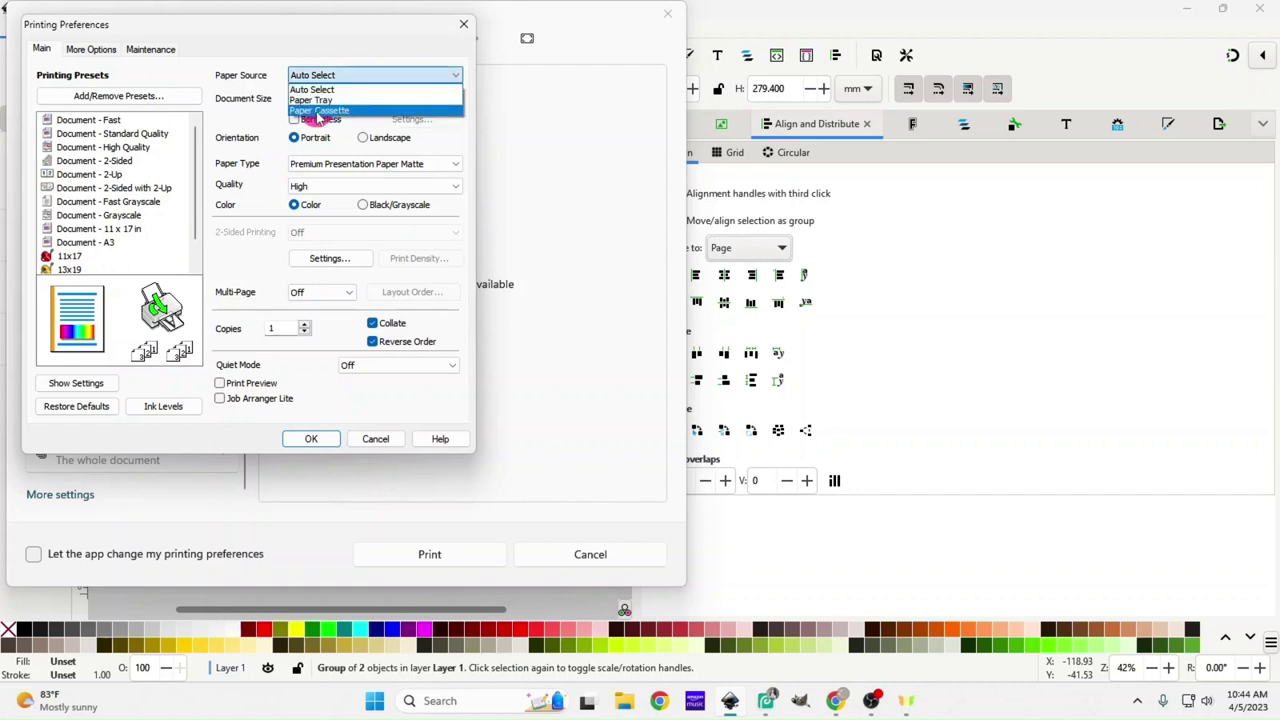
click(358, 112)
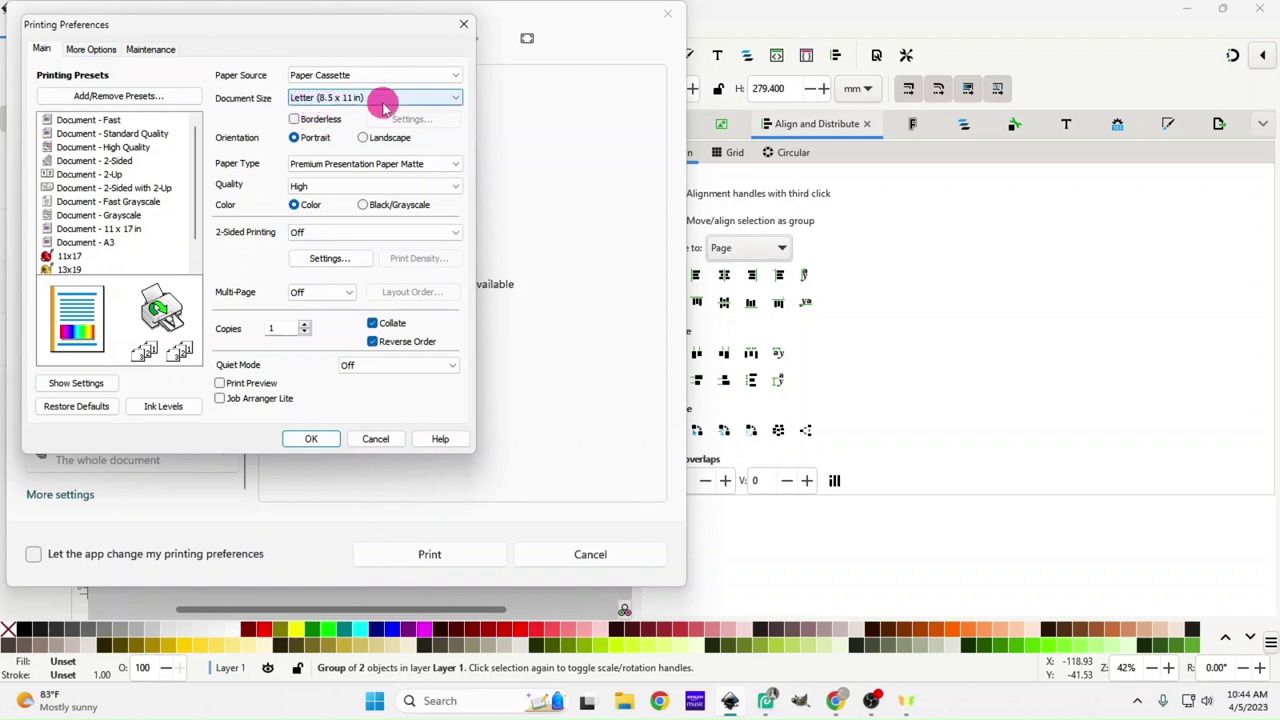
click(294, 138)
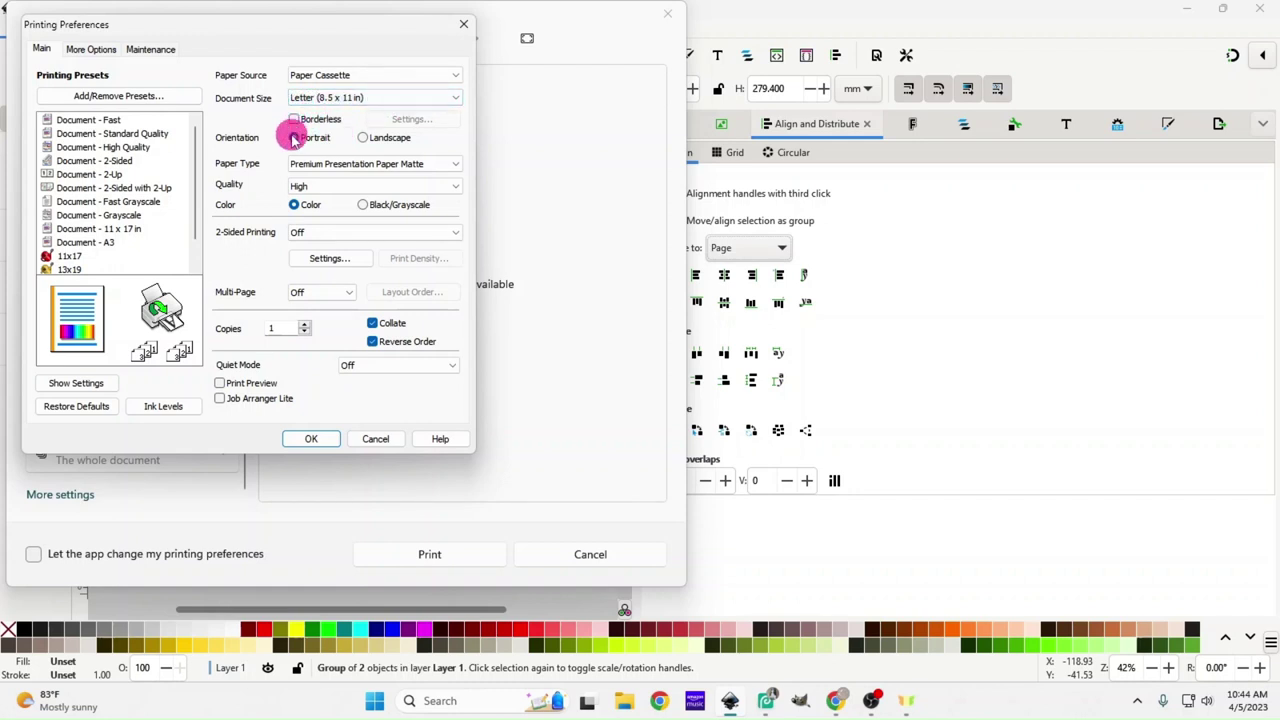
click(372, 165)
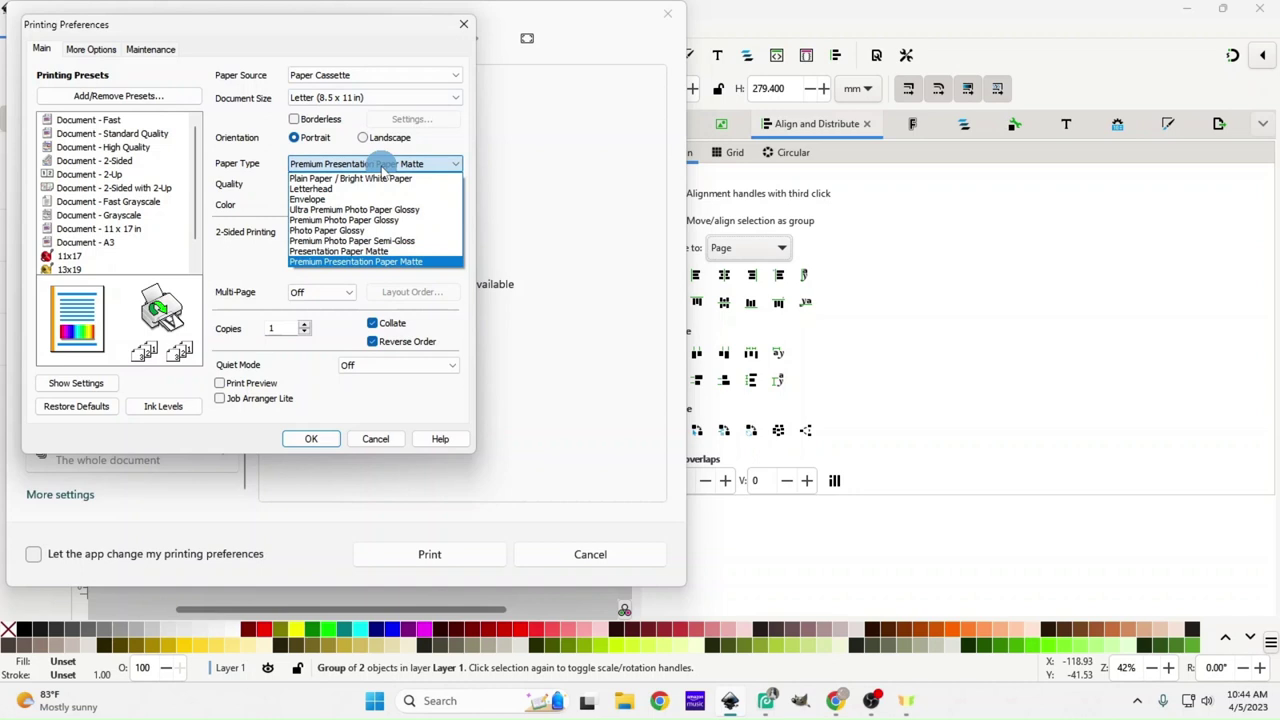
click(360, 252)
Set quality to High, turn off Collate, and enable Print Preview, then show More Options
click(343, 187)
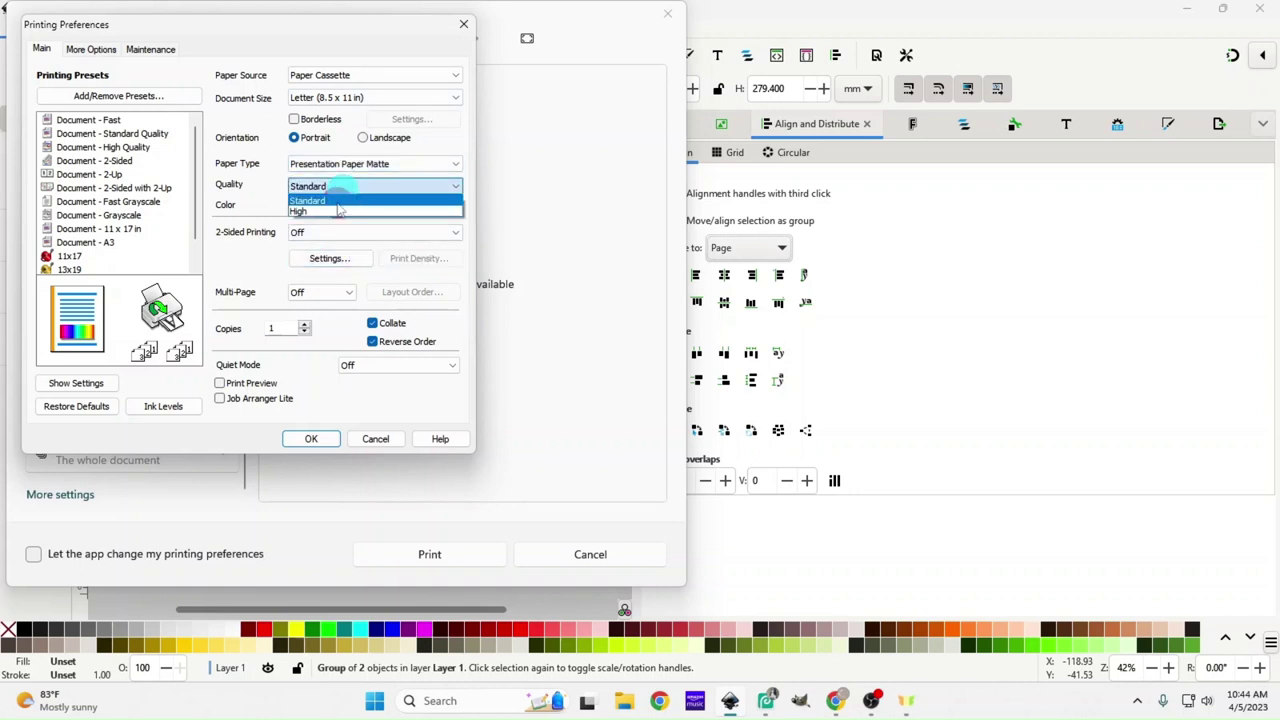
click(331, 212)
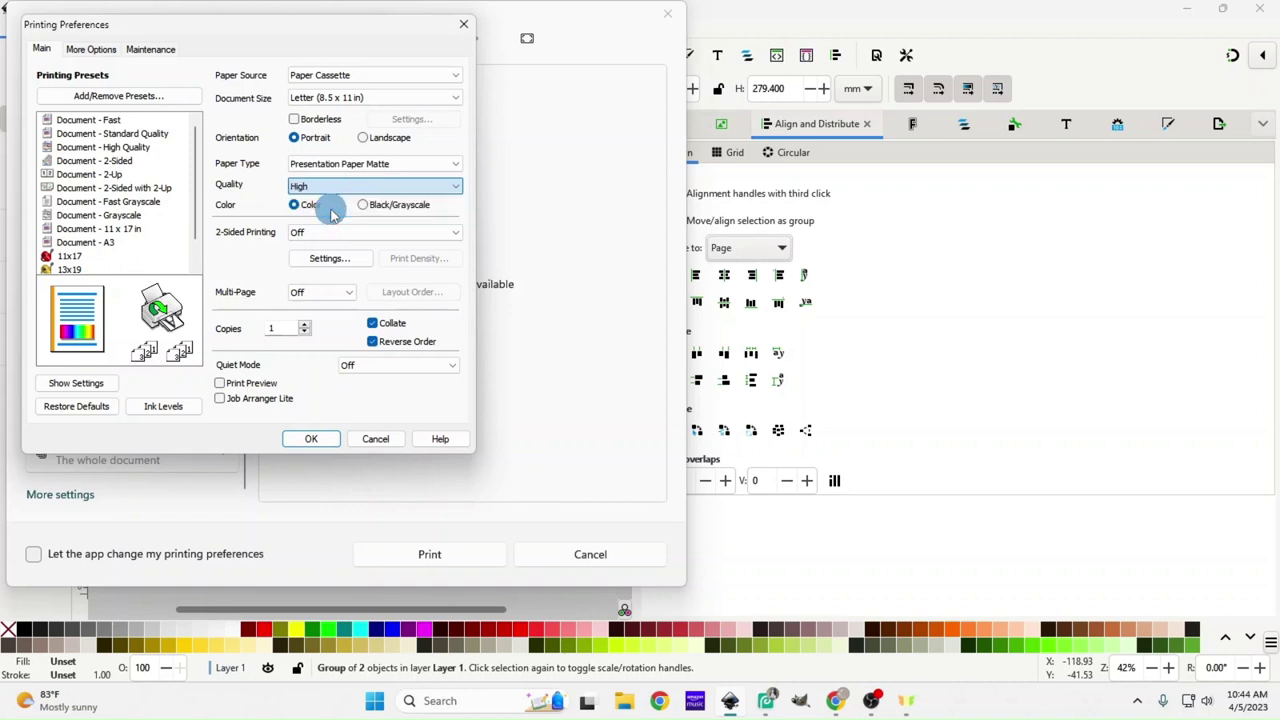
click(376, 326)
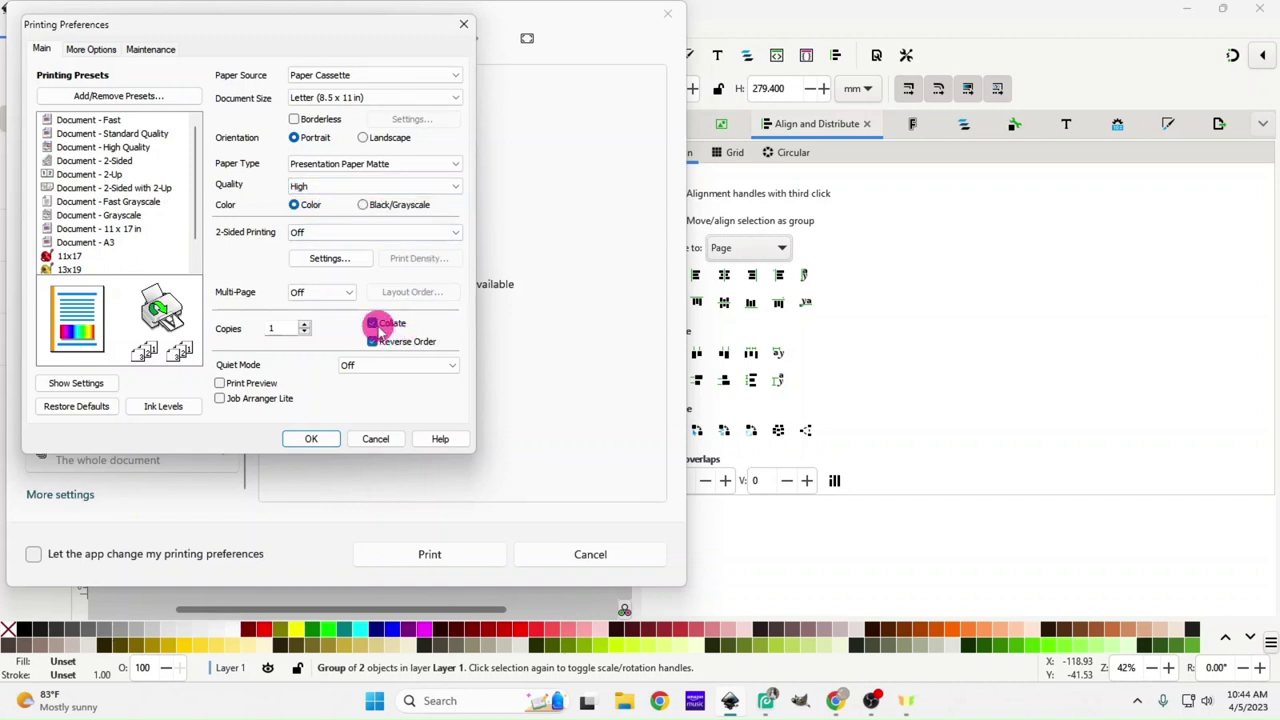
click(220, 383)
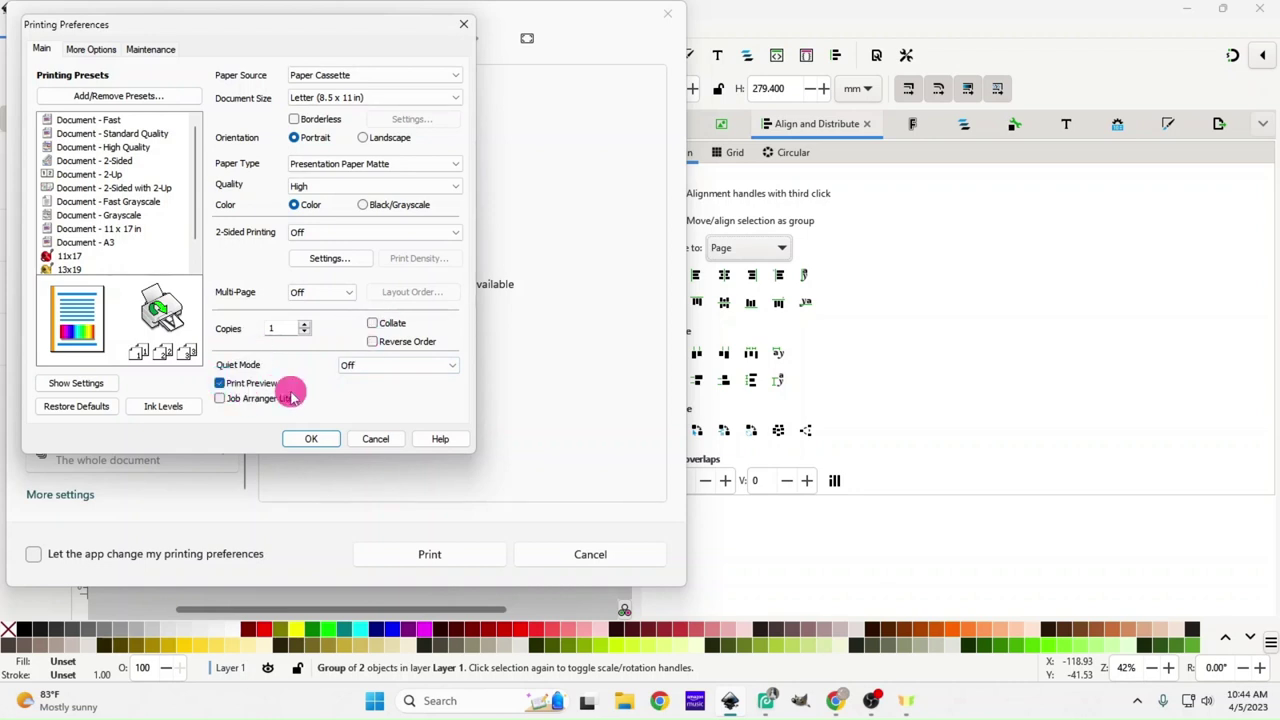
click(91, 49)
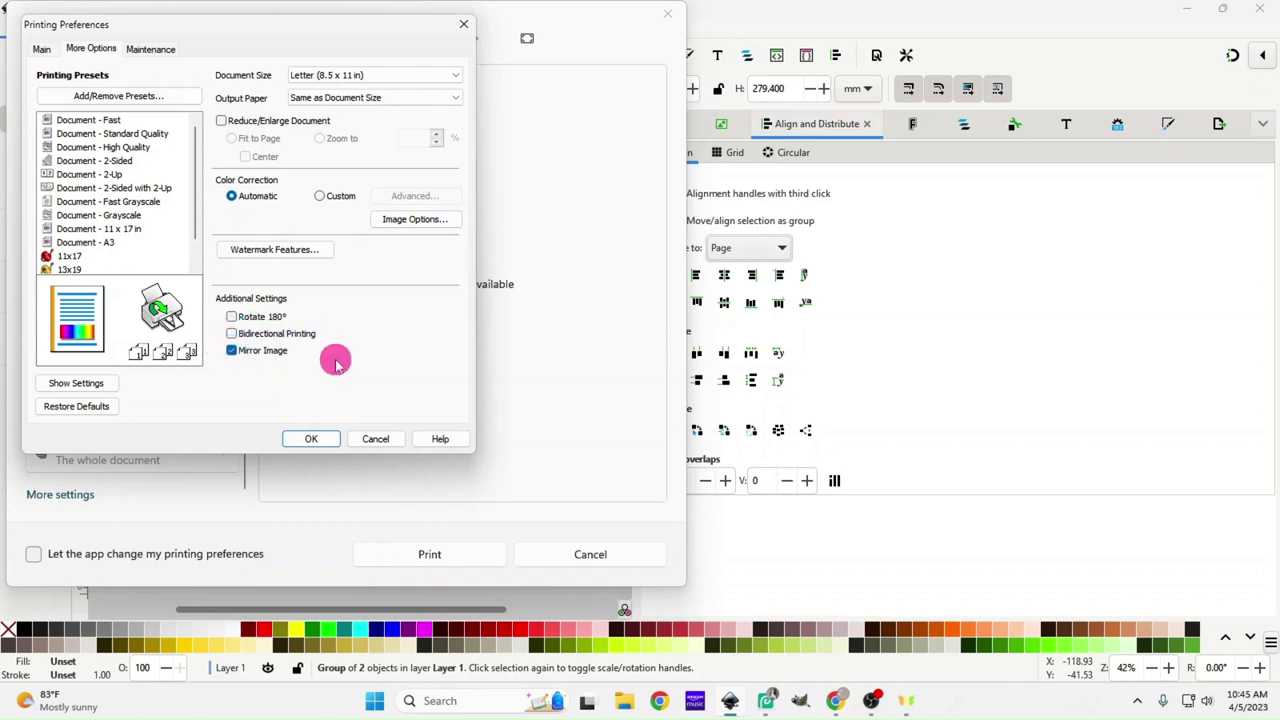
Confirm the mirror-image printer preferences and send the mirrored Sailor Moon design to print
click(311, 440)
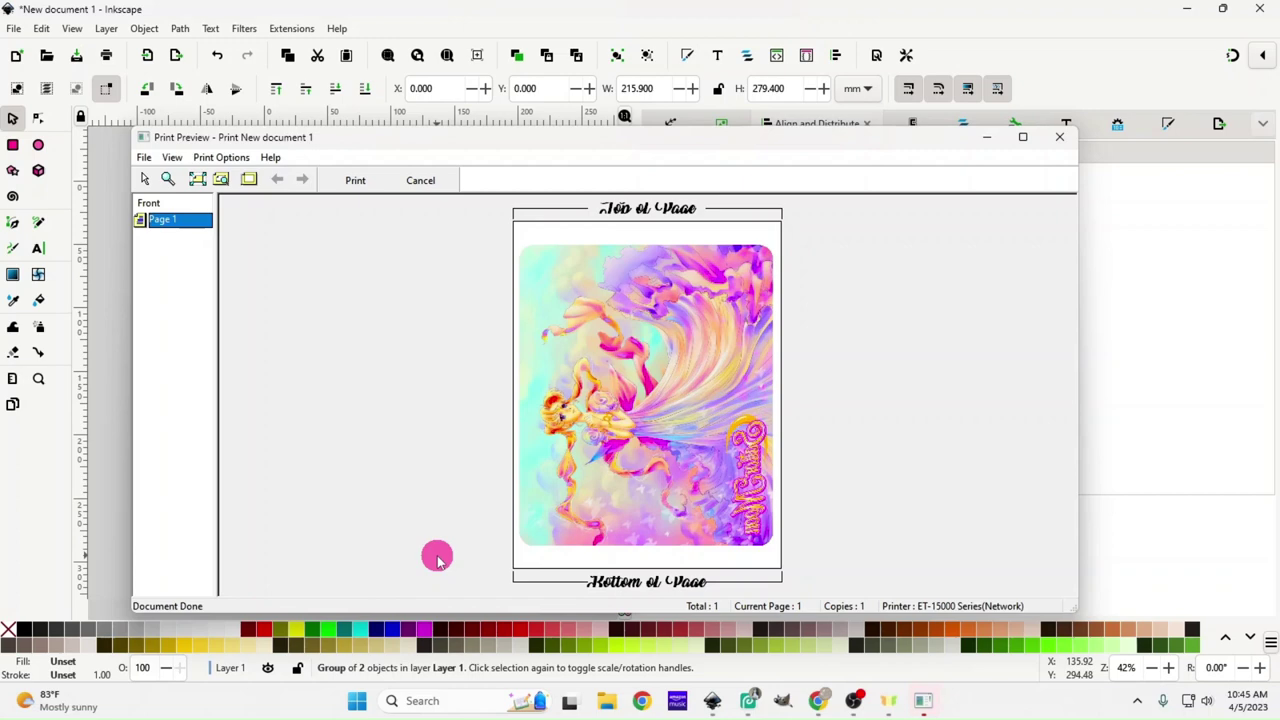
click(357, 183)
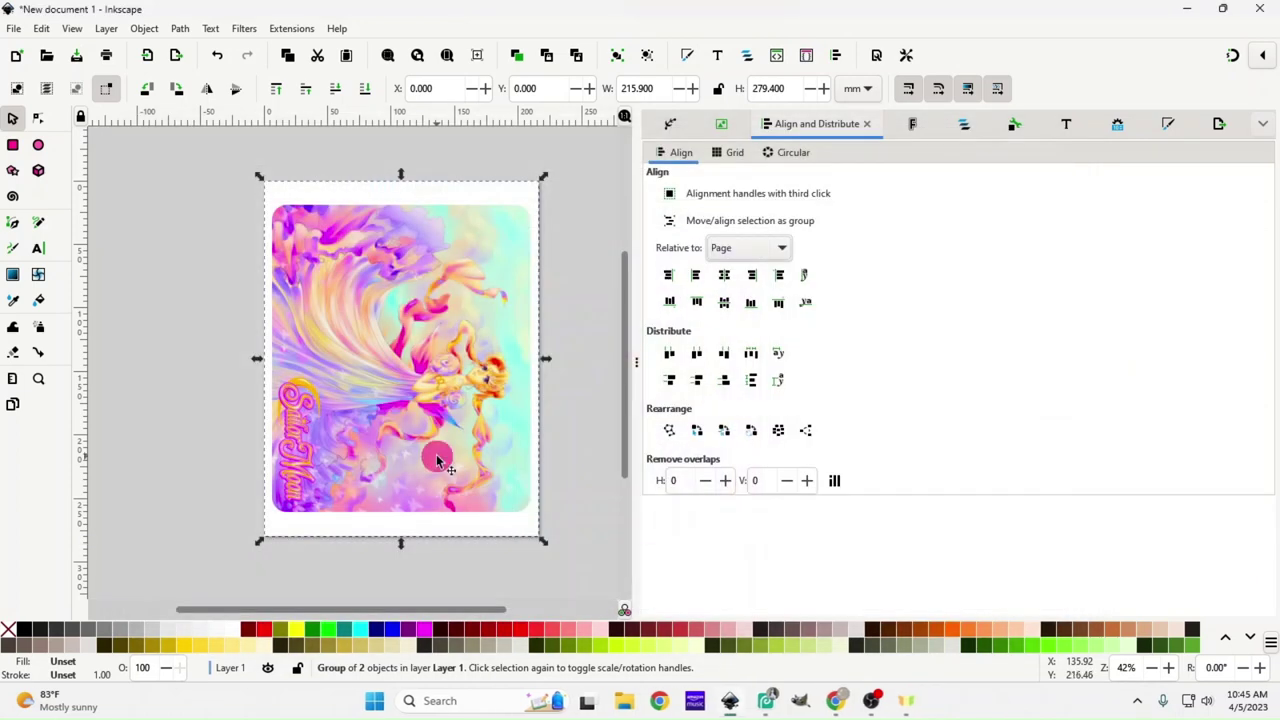